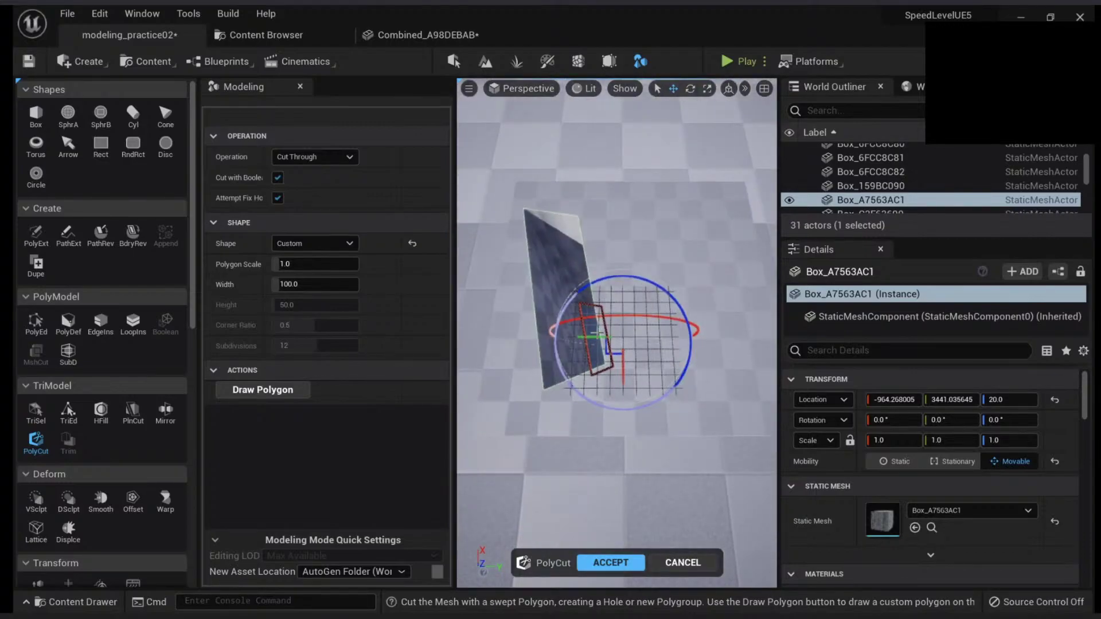
mouse_move(322, 261)
left_mouse_down()
mouse_move(367, 261)
mouse_move(275, 262)
mouse_move(321, 262)
left_mouse_up()
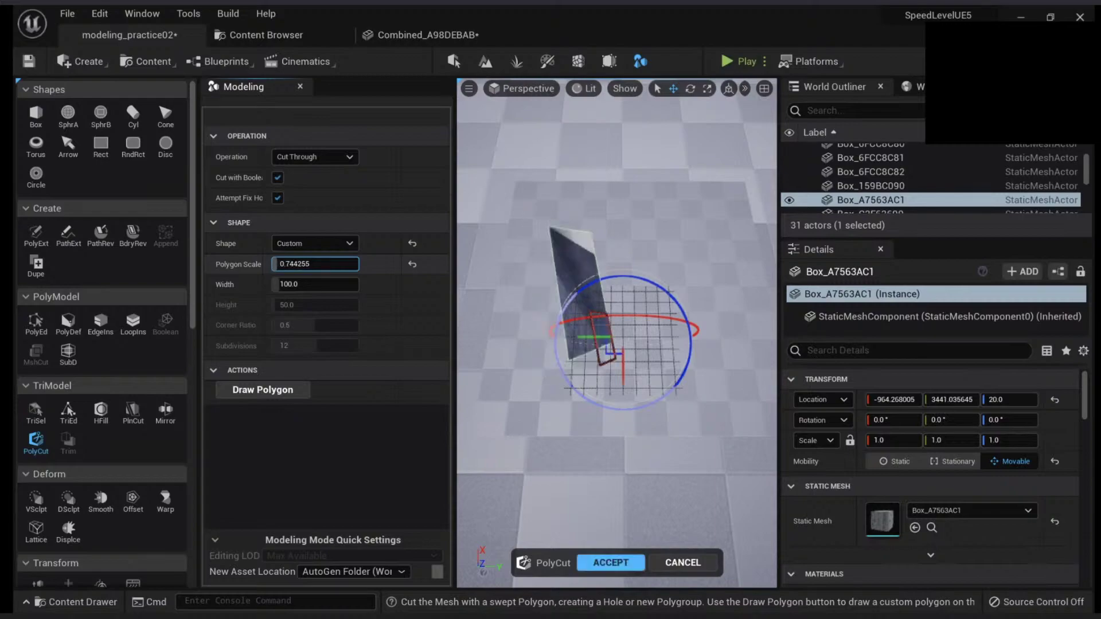
left_click(262, 390)
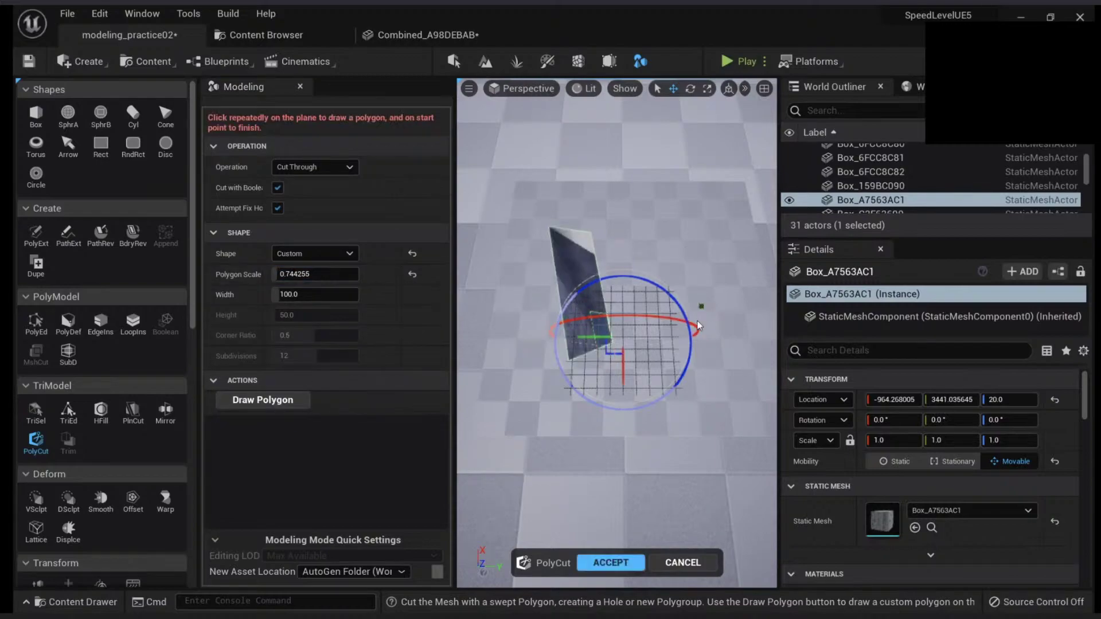
left_click(674, 564)
Compare the Bilinear, Loop and Catmull Clark schemes in a subdivision preview of the selected box.
right_click_drag(658, 413, 724, 315)
key("s")
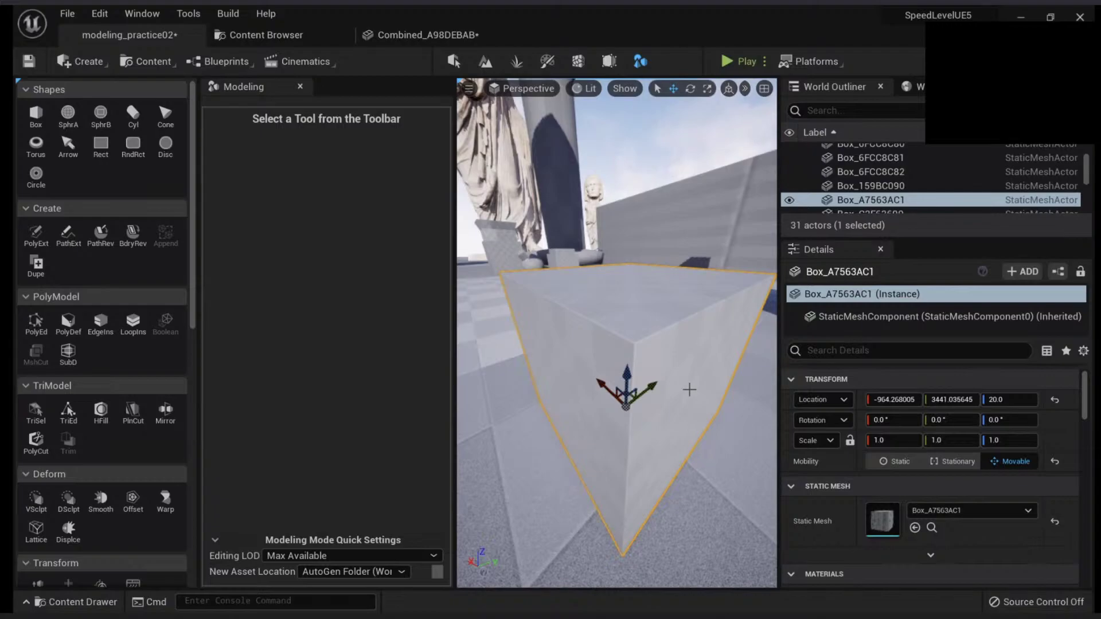
left_click(82, 350)
right_click_drag(602, 355, 608, 315)
left_click(321, 178)
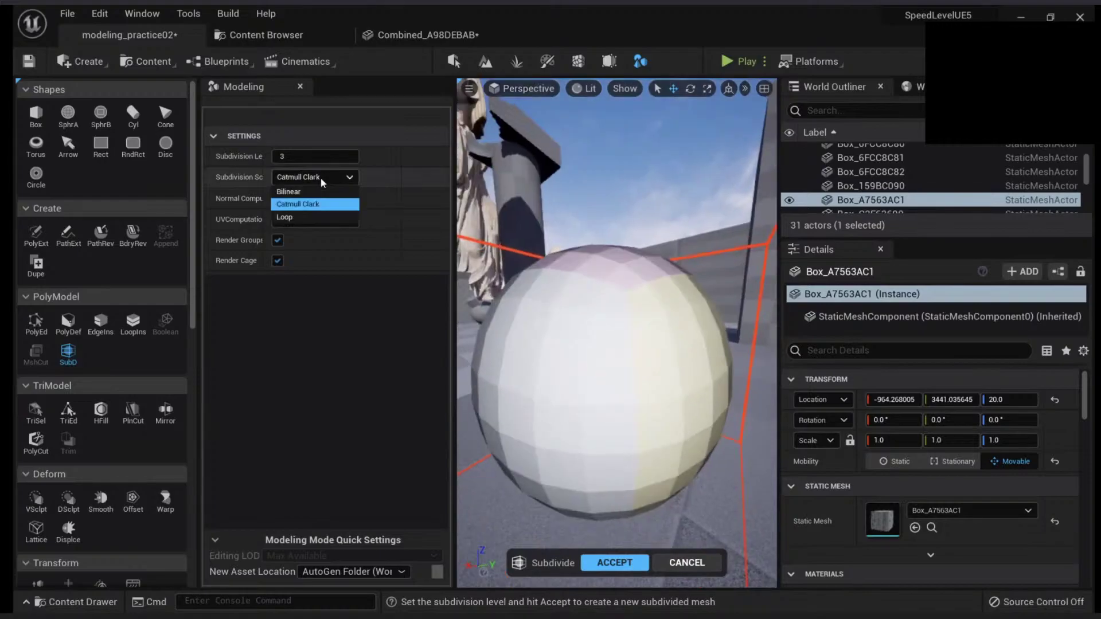
left_click(321, 177)
left_click(303, 178)
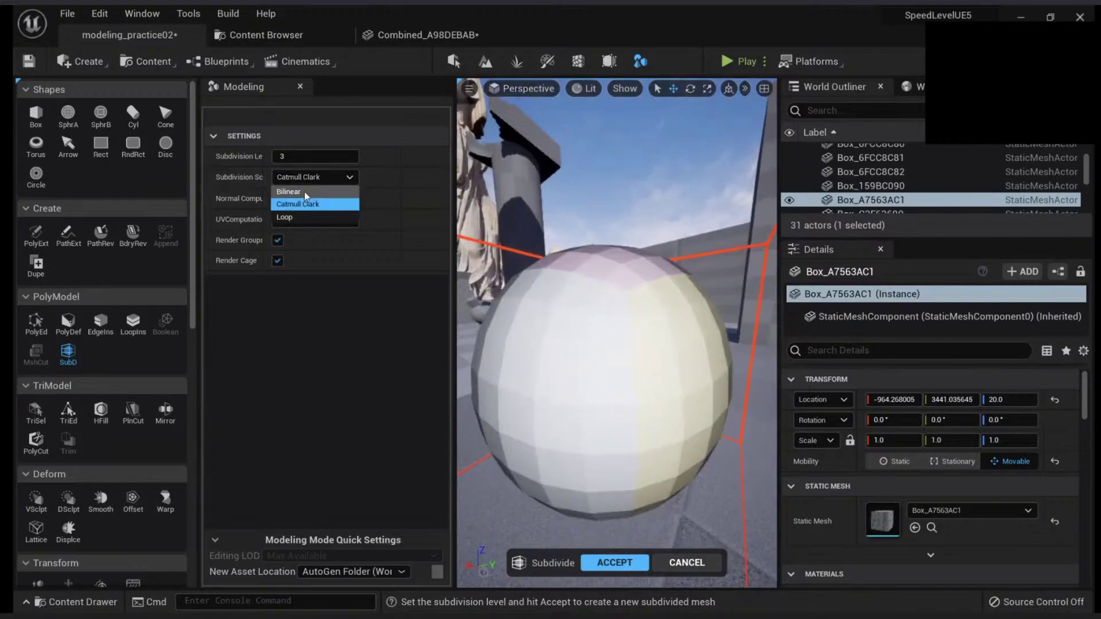
left_click(303, 191)
left_click(314, 177)
left_click(293, 216)
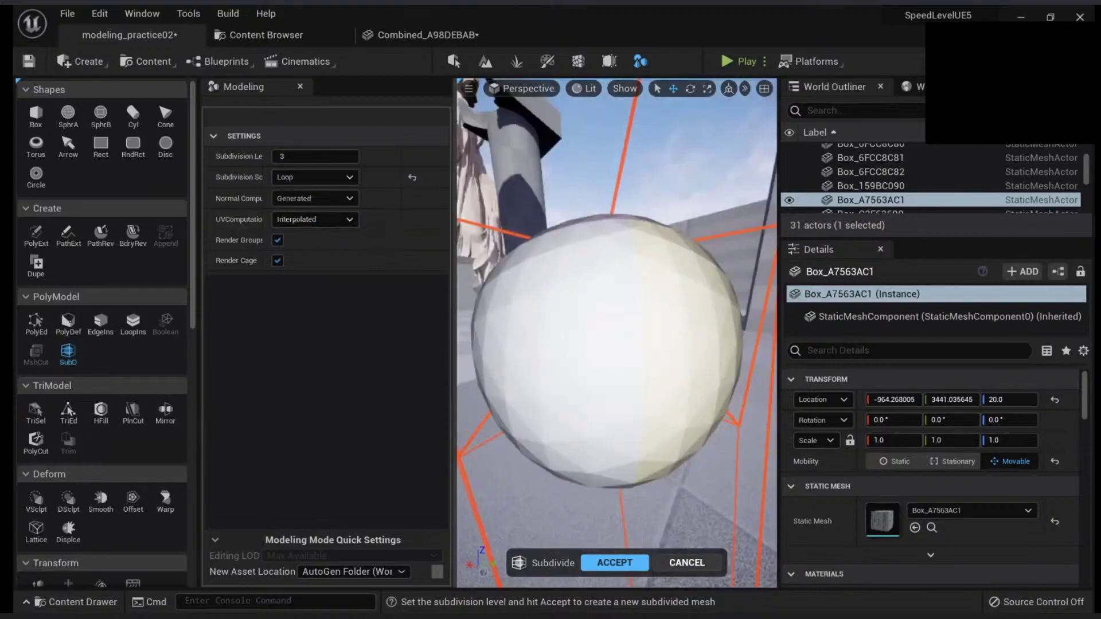
right_click_drag(499, 321, 493, 310)
left_click(332, 180)
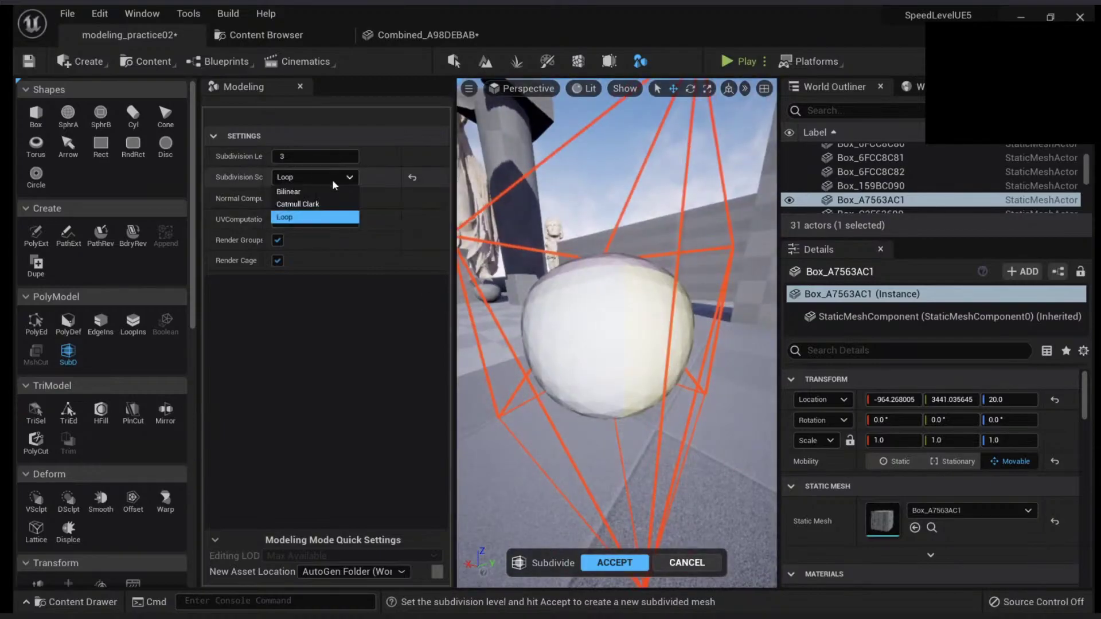
left_click(311, 206)
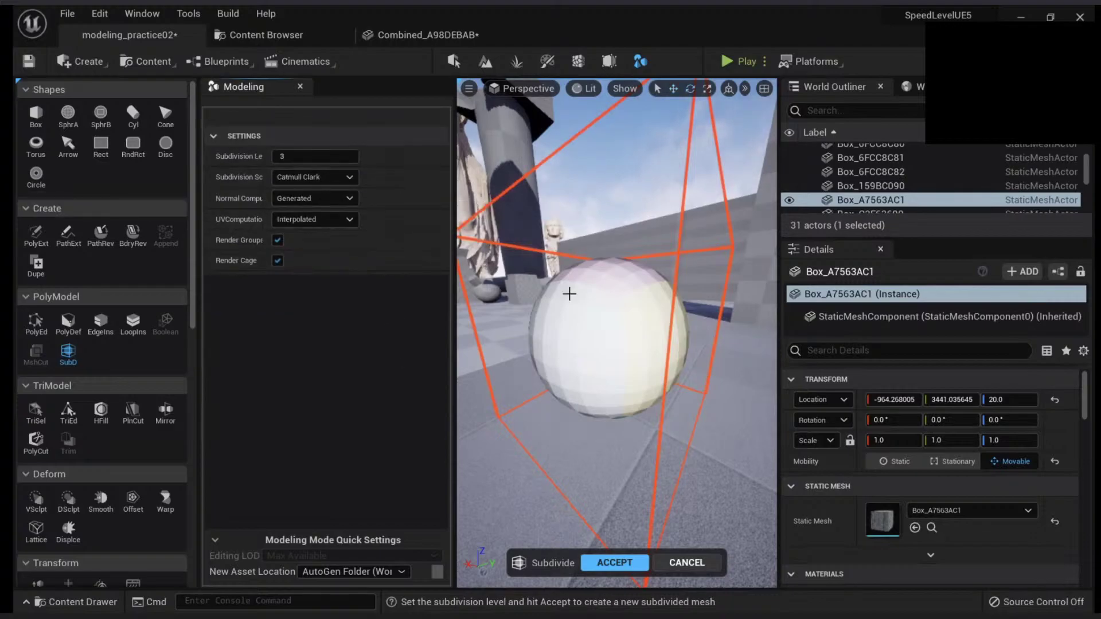
Try subdivision levels 1, 2, 4 and 3 on the box, discarding the Subdivide preview.
type("1")
key("Return")
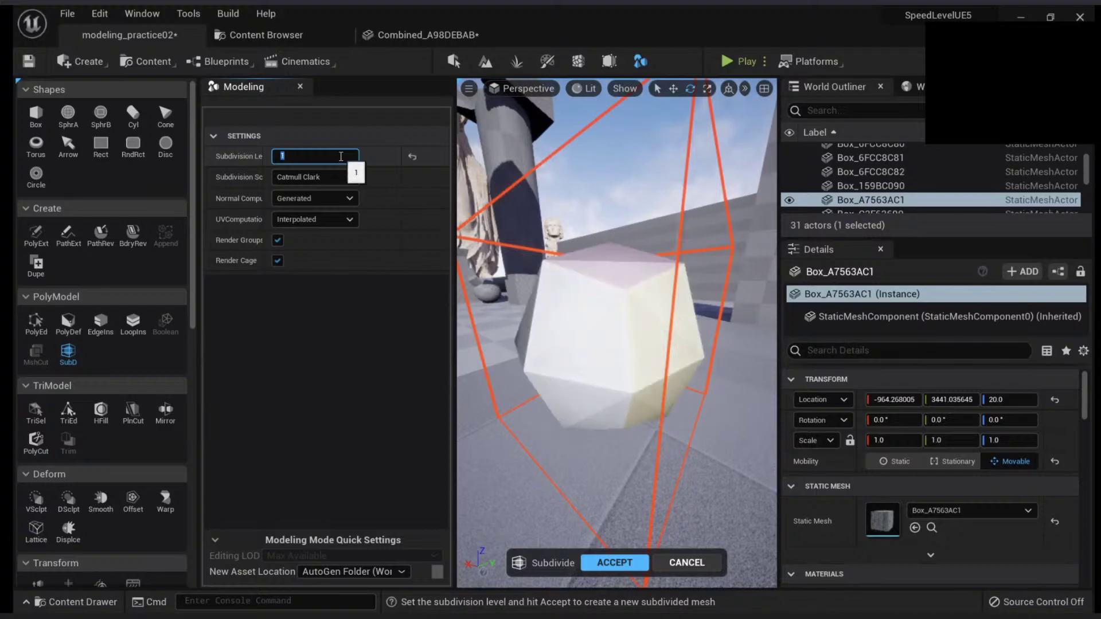
type("2")
key("Return")
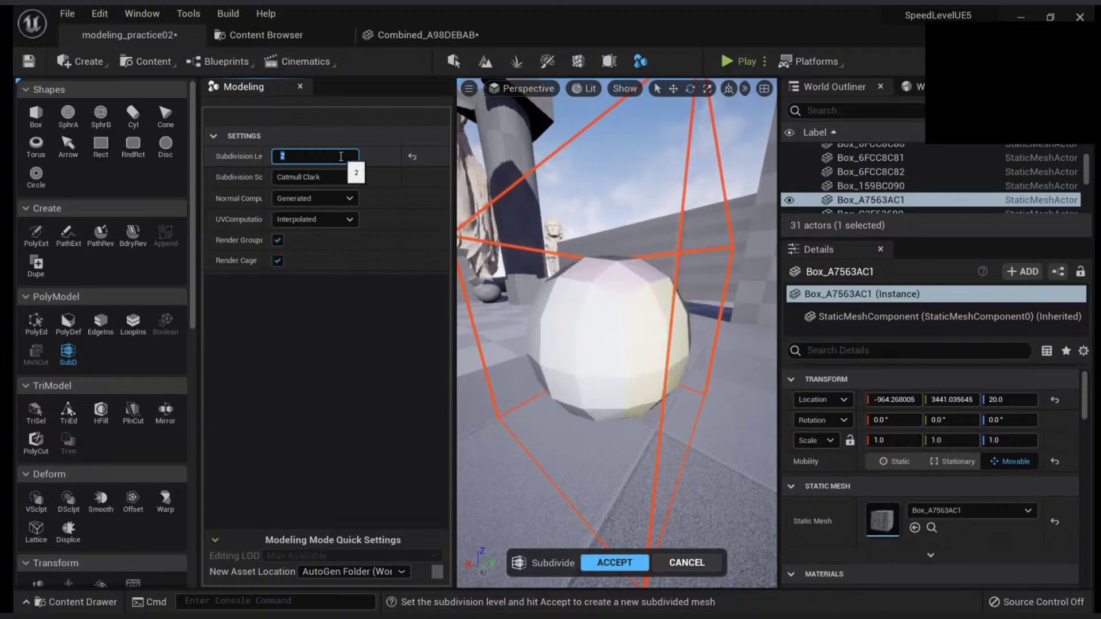
type("4")
key("Return")
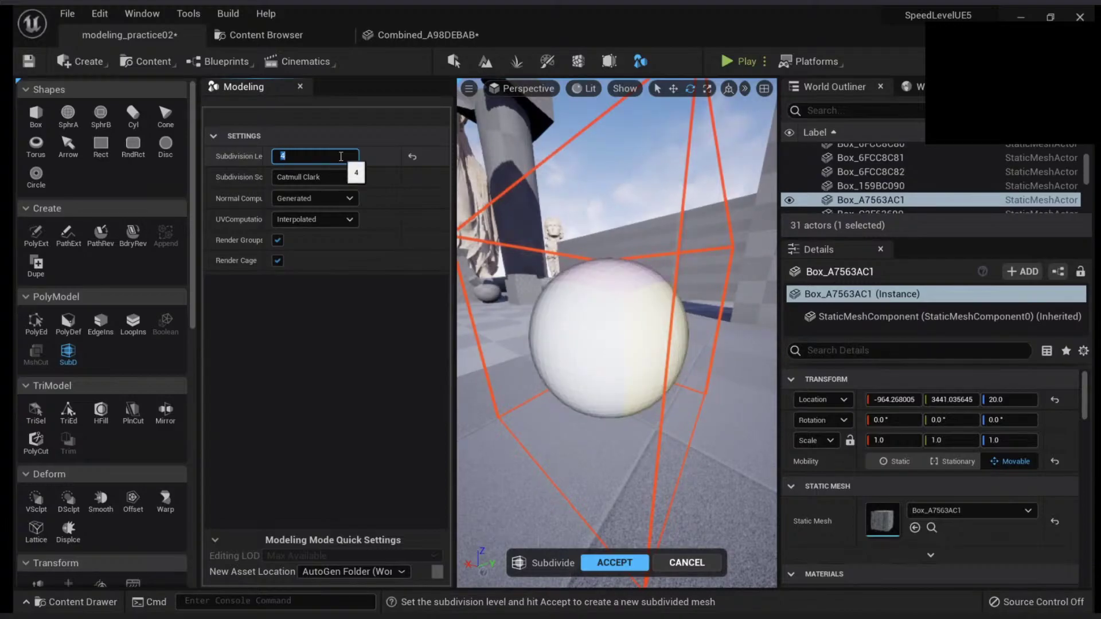
type("3")
key("Return")
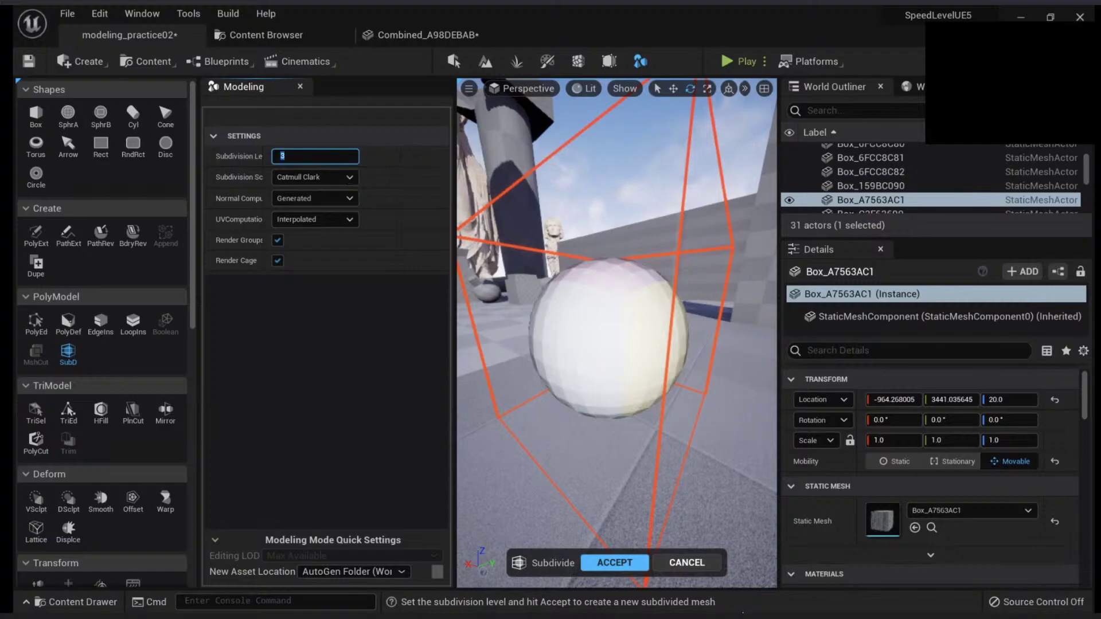
left_click(688, 562)
Insert edge loops across the box close to its top and vertical edges, using Proportion Offset and Retriangulate.
key("f")
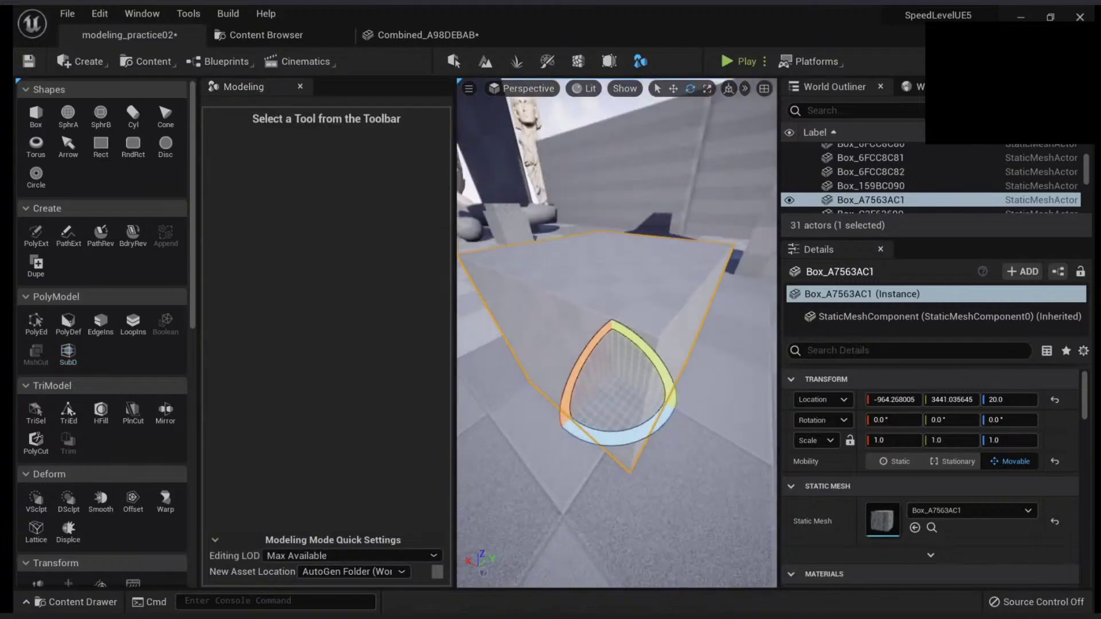
scroll(94, 445, "down", 2)
scroll(98, 444, "up", 2)
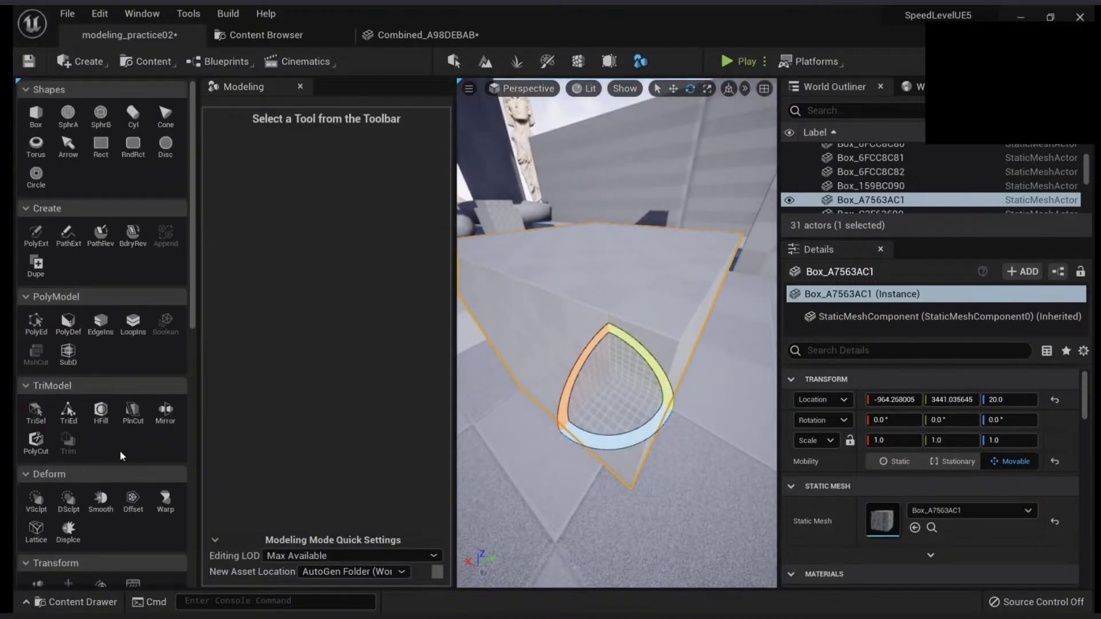
left_click(132, 323)
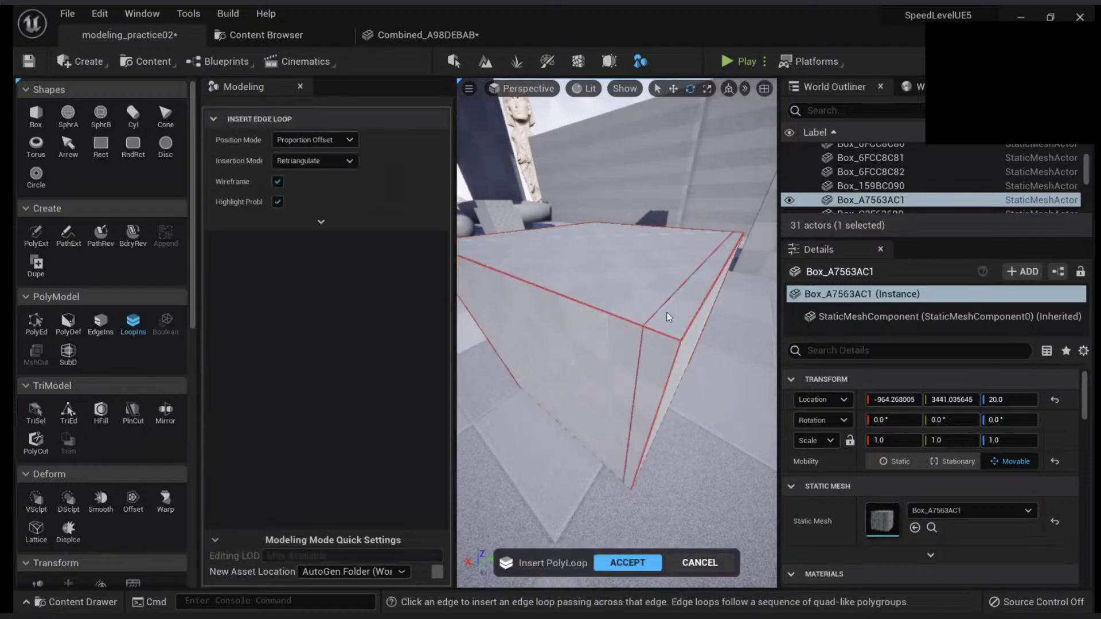
left_click(662, 304)
right_click_drag(521, 296, 537, 312)
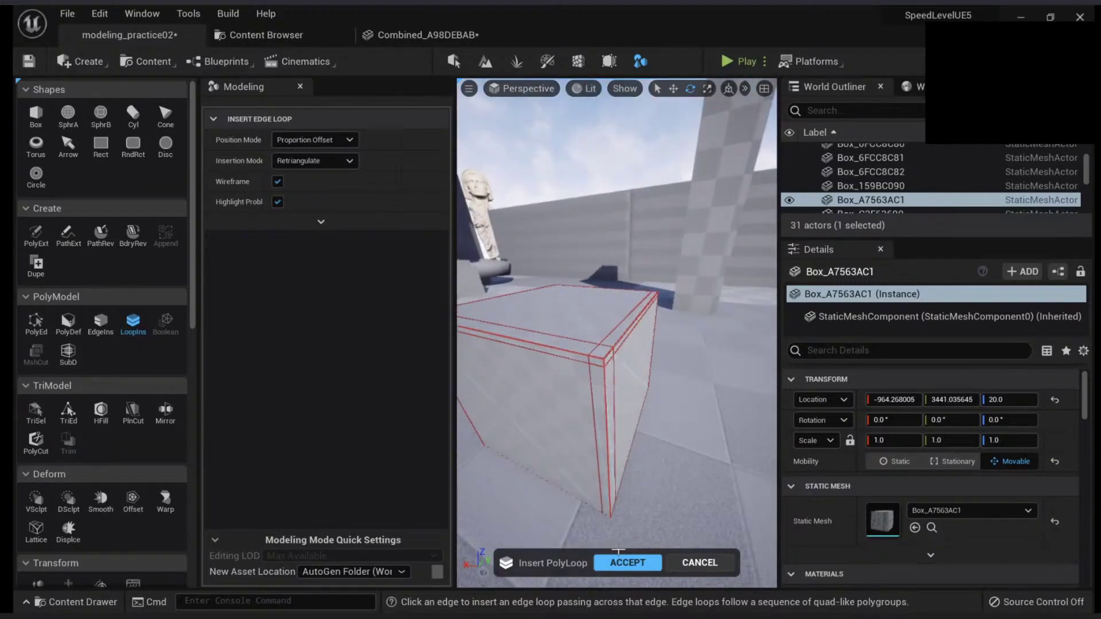
left_click(626, 562)
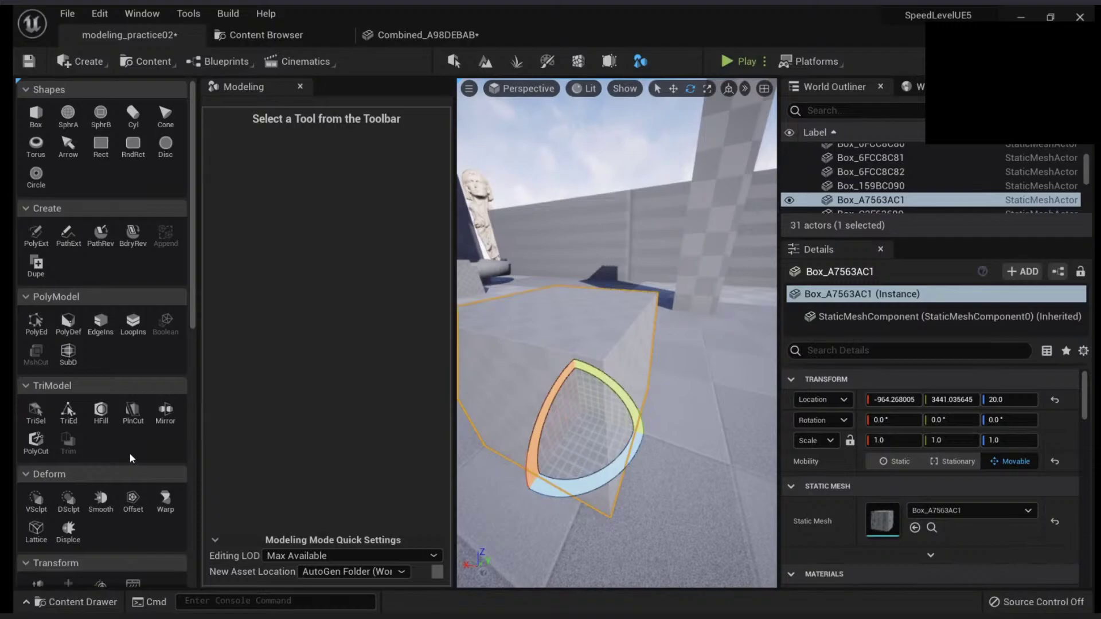
Subdivide the edge-looped box with the Catmull Clark scheme at level 3 and check its shading.
left_click(83, 363)
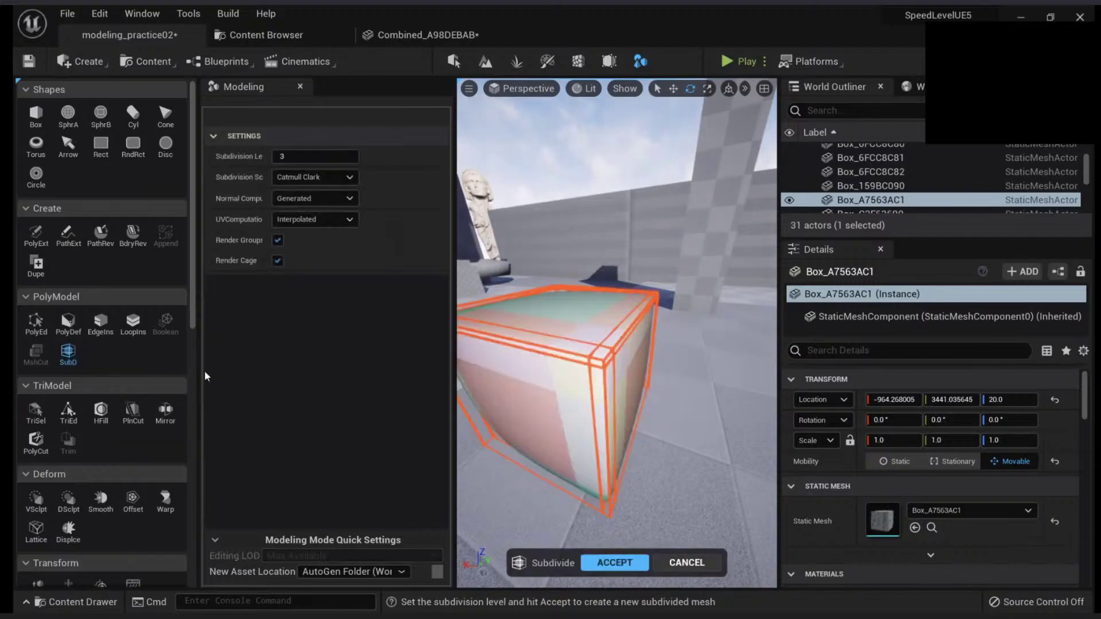
right_click_drag(617, 333, 674, 315)
left_click(614, 563)
right_click_drag(656, 388, 624, 417)
key("alt+3")
key("alt+4")
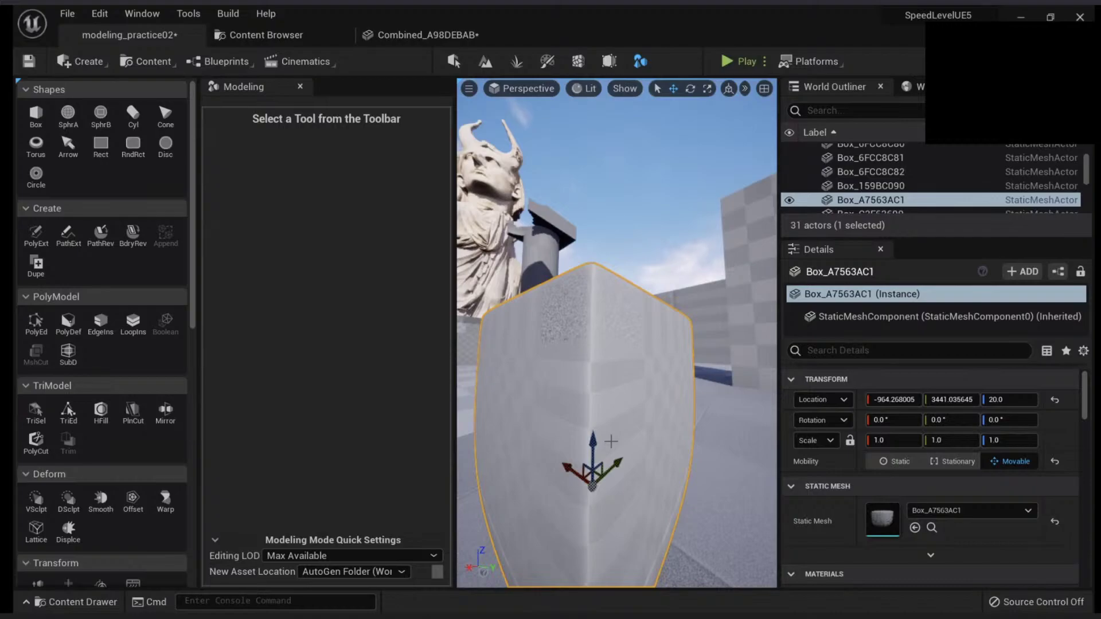
Duplicate the subdivided box straight up and rotate the copy about -80° around Z.
left_click_drag(594, 454, 632, 286, "alt")
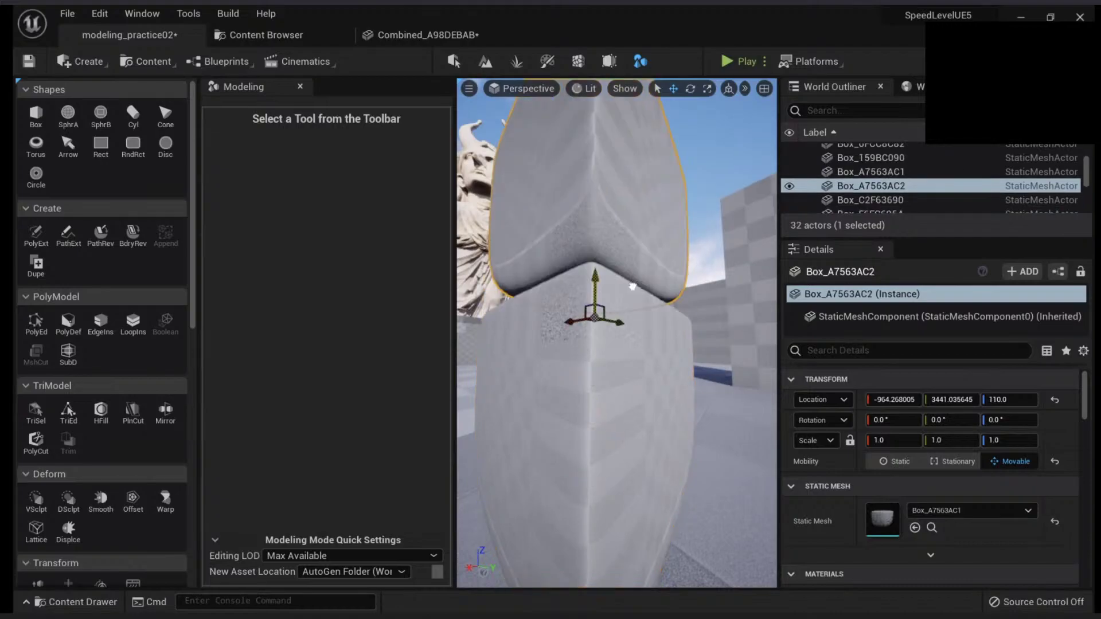
right_click_drag(632, 268, 632, 304)
key("e")
left_click_drag(624, 279, 597, 271)
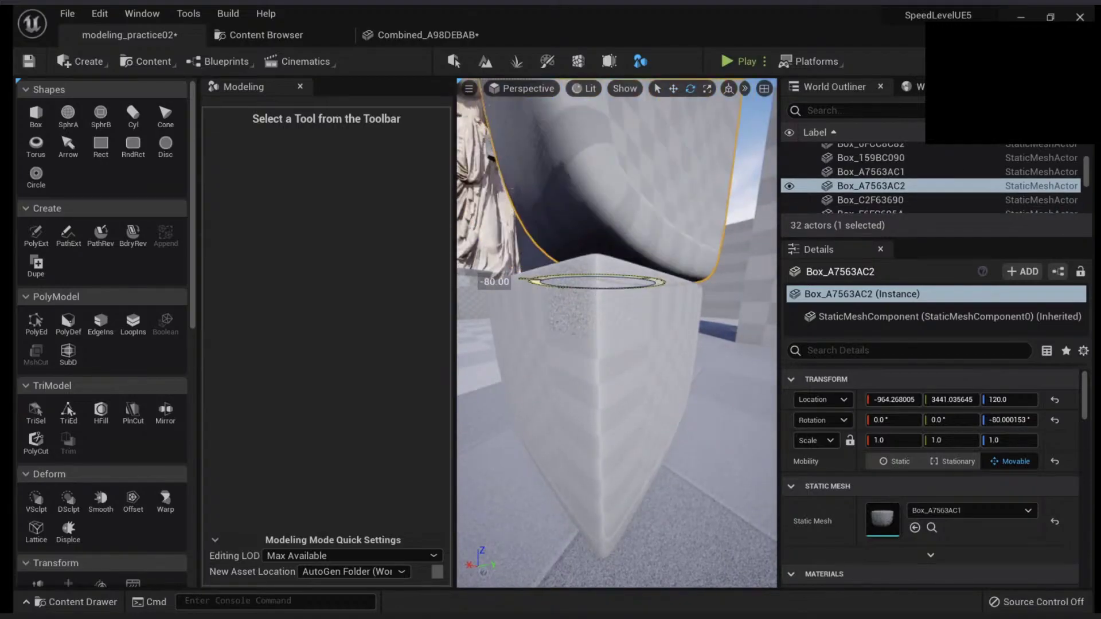
Move the rotated copy horizontally away from the original box.
key("w")
right_click_drag(590, 269, 677, 270)
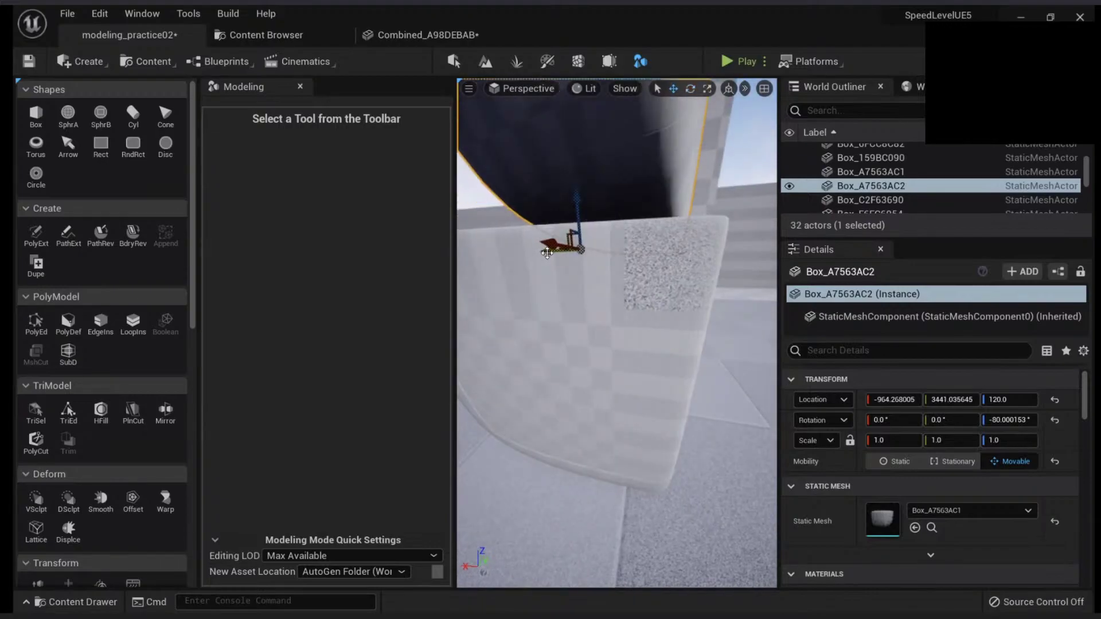
left_click_drag(550, 243, 658, 245)
left_click_drag(681, 203, 644, 248)
Trim the two boxes with Trim A and Remove Inside, writing a new asset named Trim and keeping the sources.
left_click(558, 307, "ctrl")
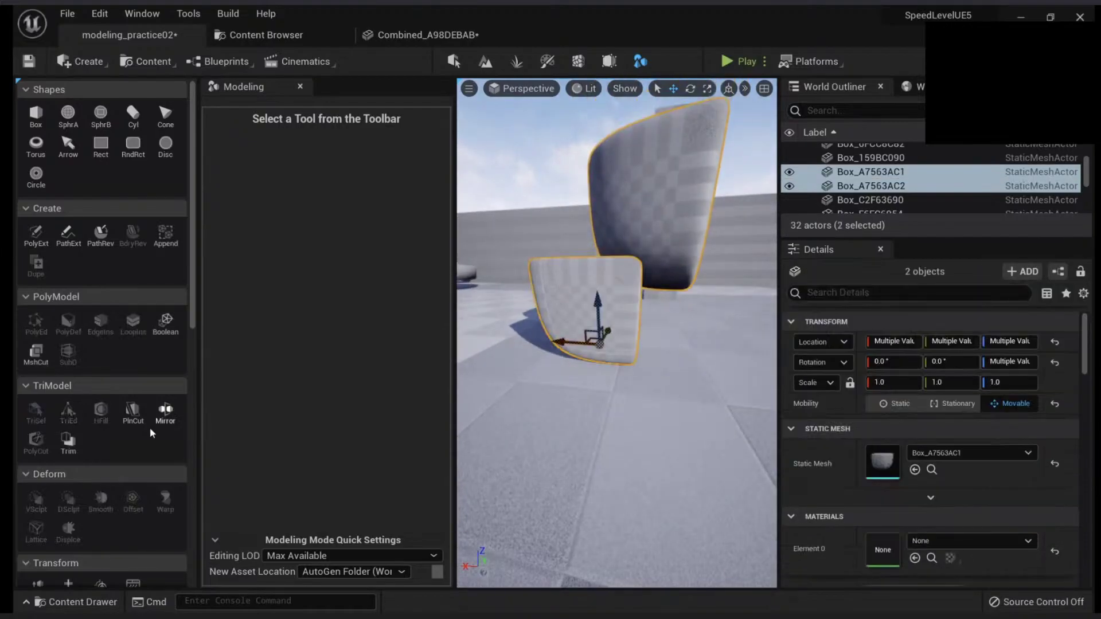
left_click(79, 444)
right_click_drag(537, 322, 603, 296)
left_click(344, 160)
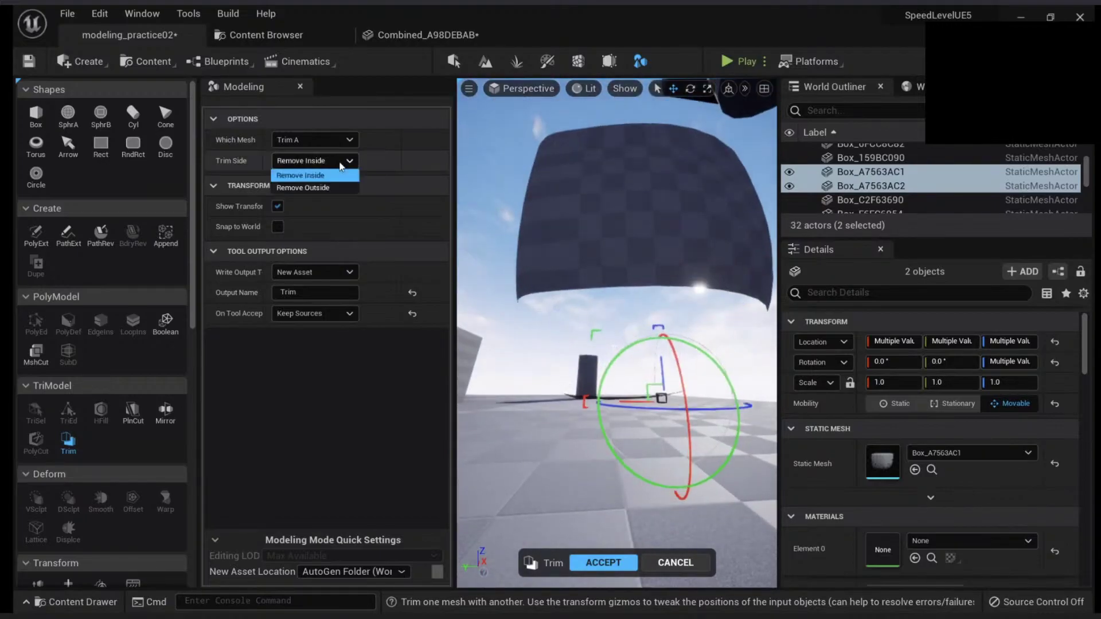
left_click(321, 188)
left_click(314, 178)
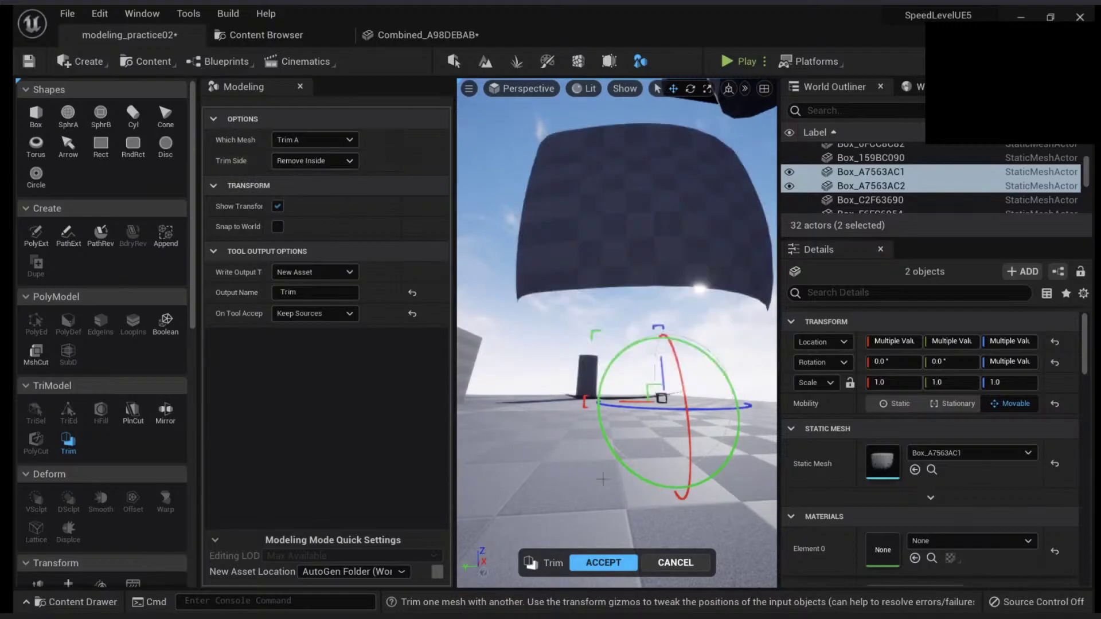
left_click(603, 562)
Move the trimmed mesh along X to about -1158.2 and inspect its hollow shape.
mouse_move(596, 516)
right_mouse_down()
mouse_move(582, 495)
mouse_move(594, 501)
right_mouse_up()
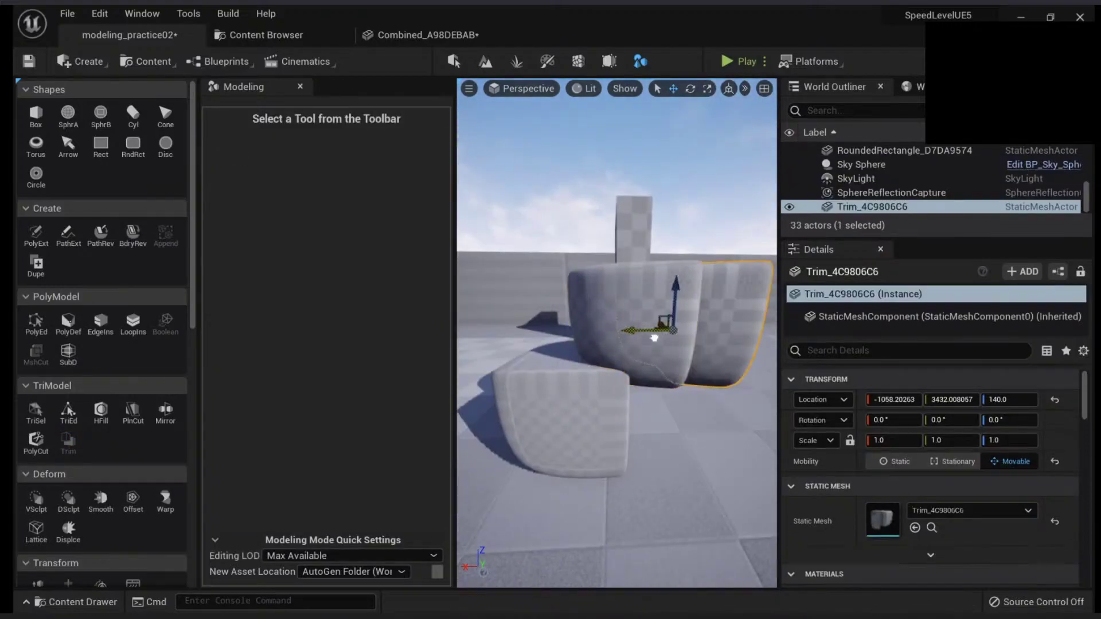
left_click_drag(654, 337, 750, 337)
right_click_drag(751, 337, 774, 315)
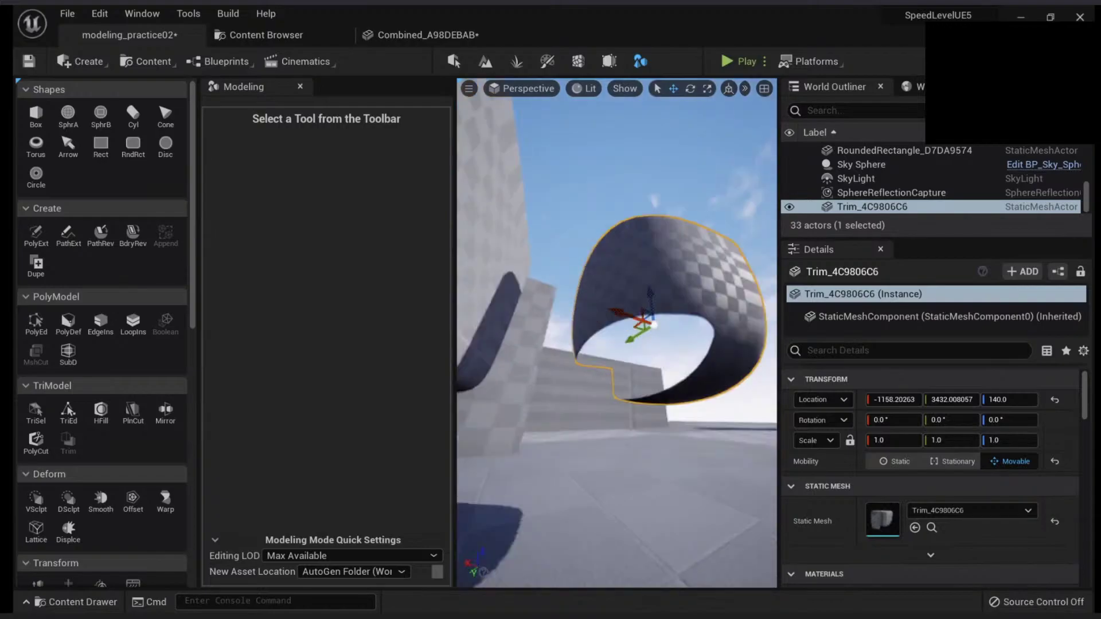
right_click_drag(688, 326, 766, 326)
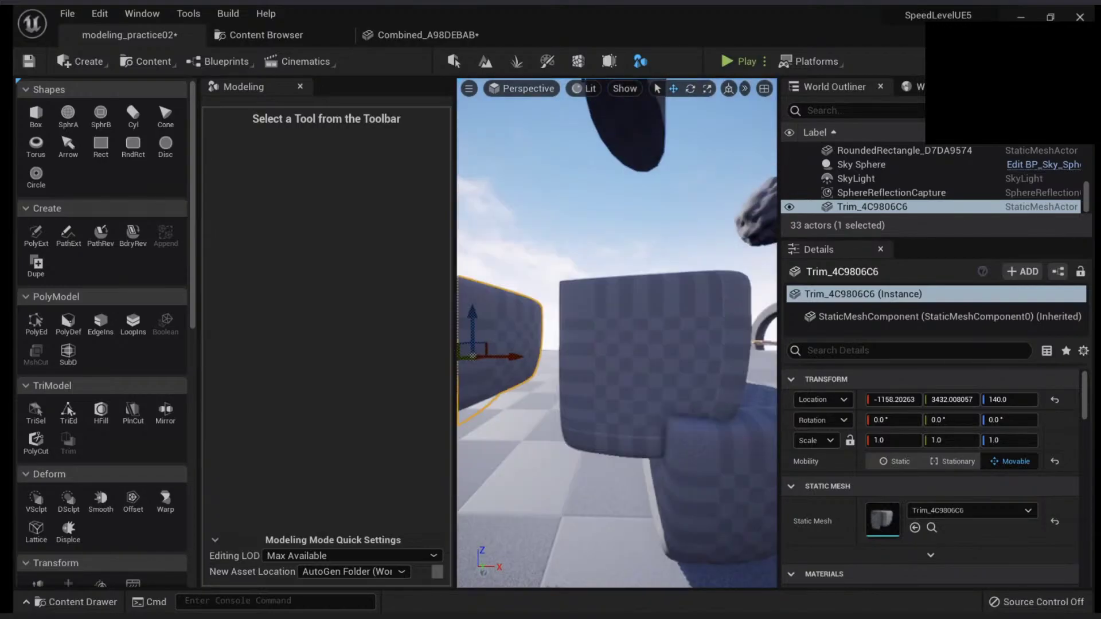
right_click_drag(609, 412, 717, 433)
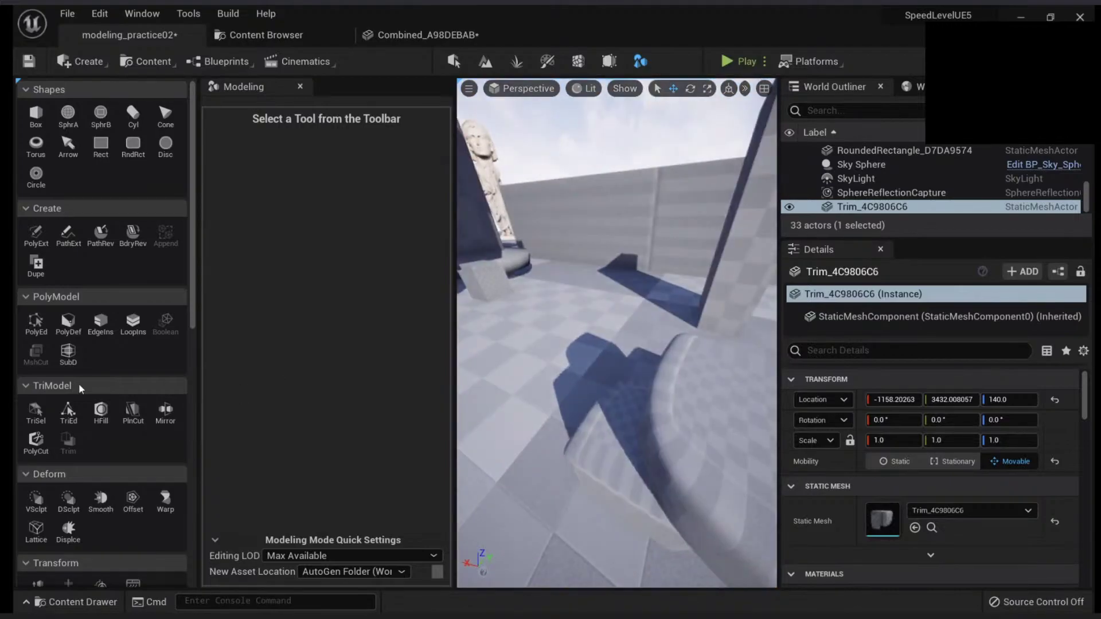
Select the combined statue with the oversized head and rotate it about -40° around Z.
scroll(79, 385, "down", 2)
mouse_move(562, 327)
right_mouse_down()
mouse_move(519, 307)
mouse_move(487, 258)
mouse_move(498, 265)
mouse_move(478, 269)
mouse_move(565, 337)
mouse_move(552, 332)
right_mouse_up()
key("w")
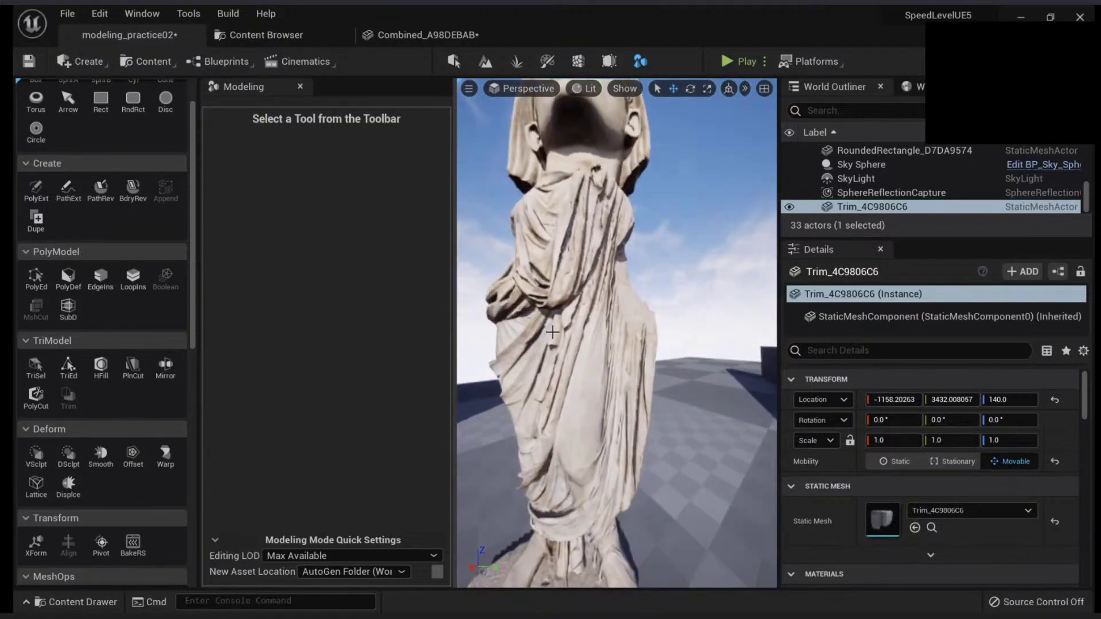
left_click(552, 331)
key("f")
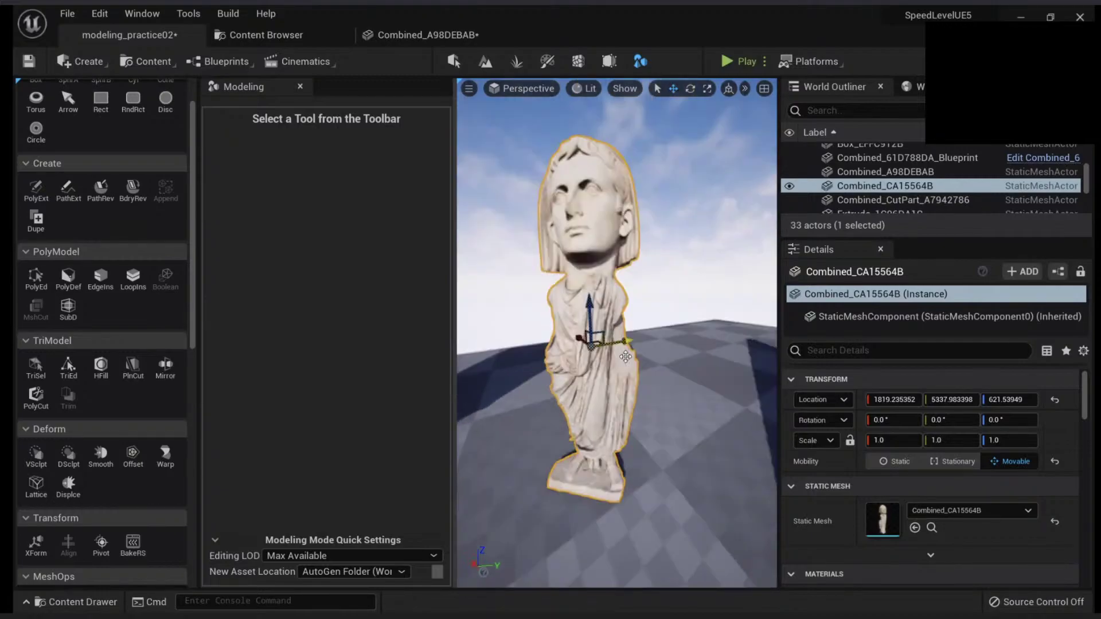
key("s")
mouse_move(625, 357)
right_mouse_down()
mouse_move(610, 357)
mouse_move(613, 347)
right_mouse_up()
key("w")
key("e")
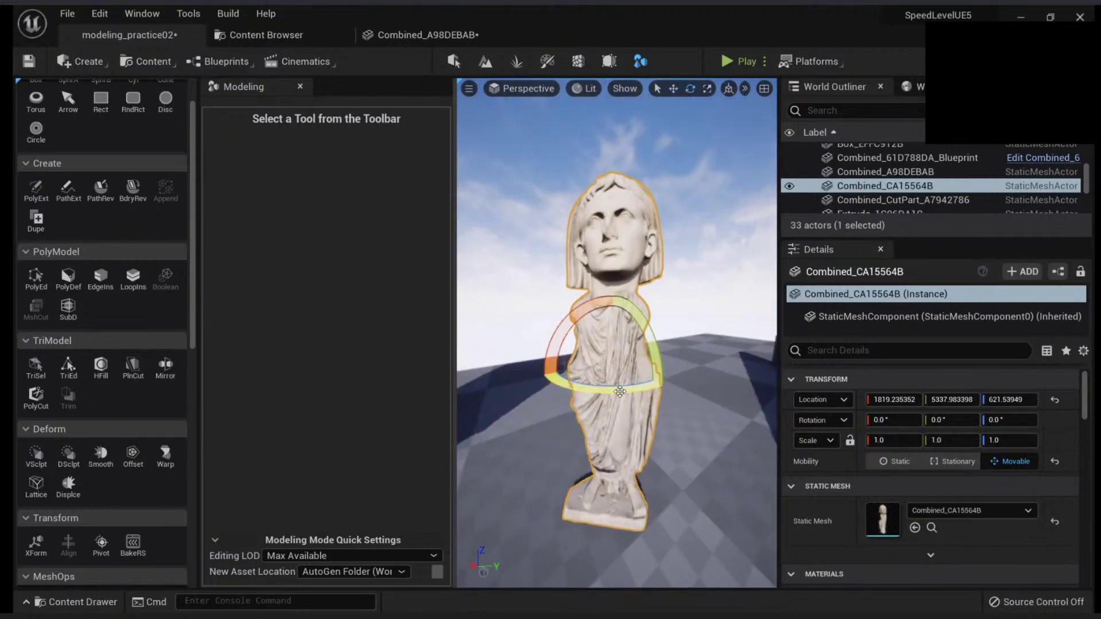
left_click_drag(619, 391, 536, 367)
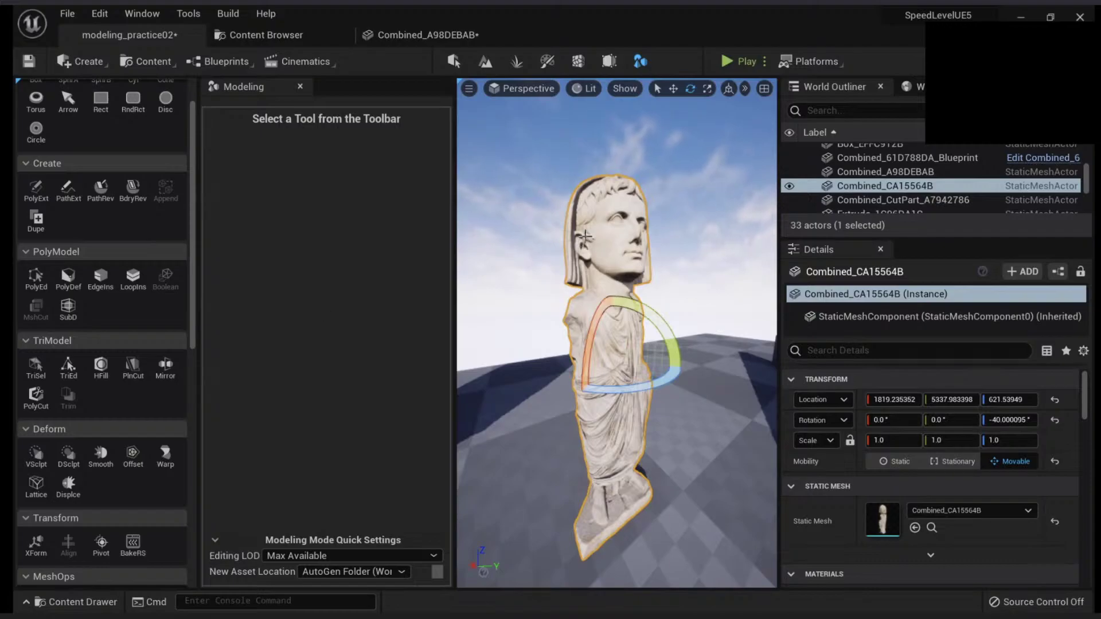
Start the Vertex Sculpt tool on the statue's oversized head and set the brush size to 0.05.
scroll(178, 384, "down", 3)
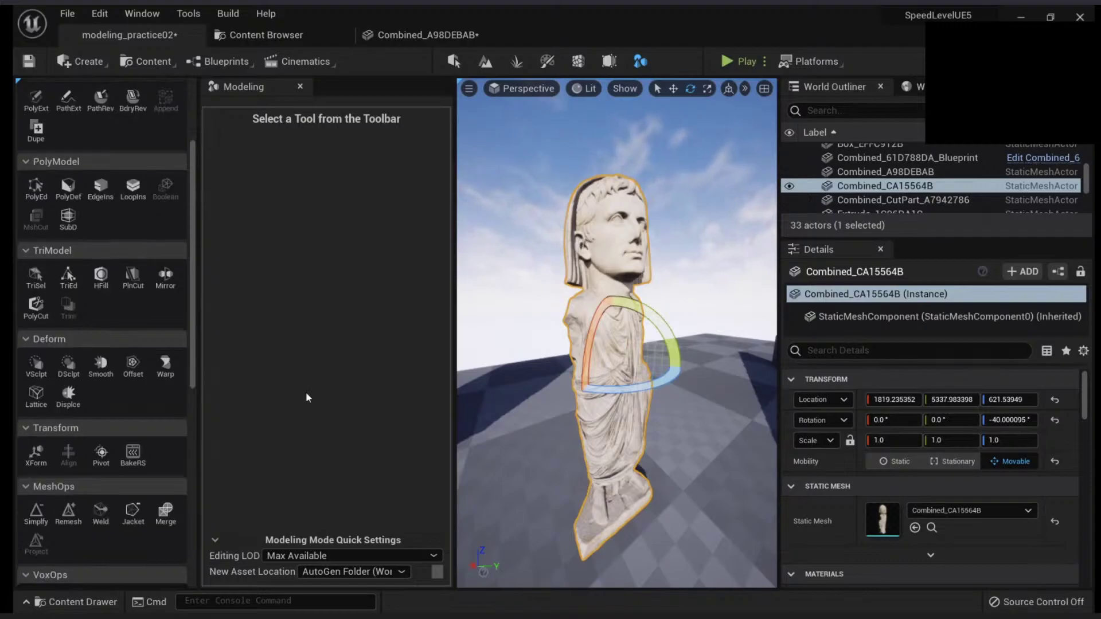
key("w")
right_click_drag(550, 367, 567, 370)
key("e")
right_click_drag(573, 324, 573, 321)
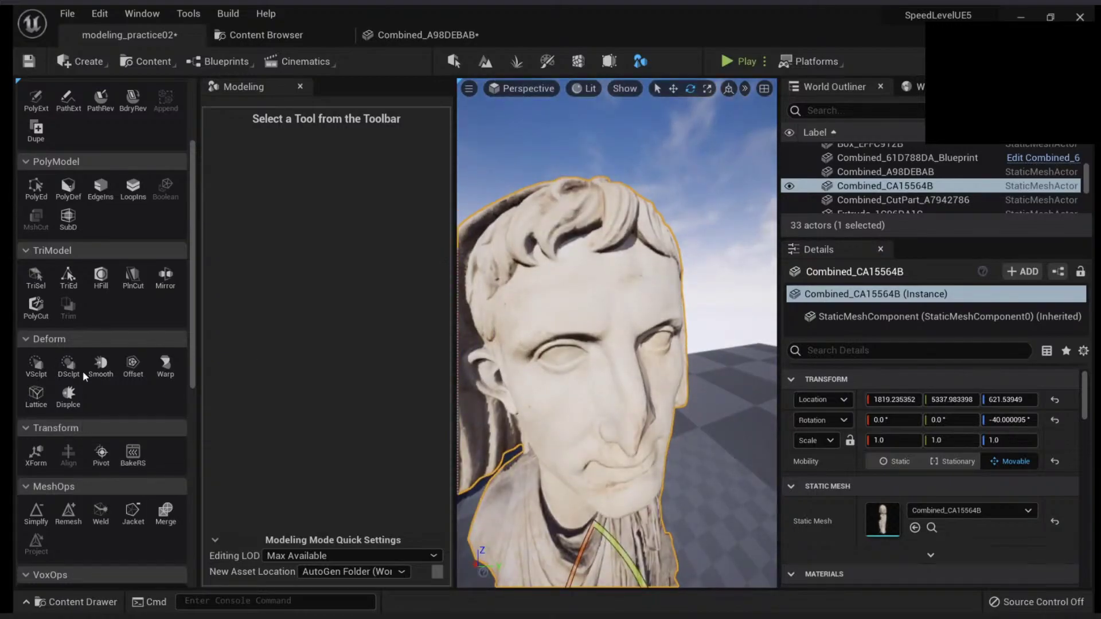
left_click(36, 365)
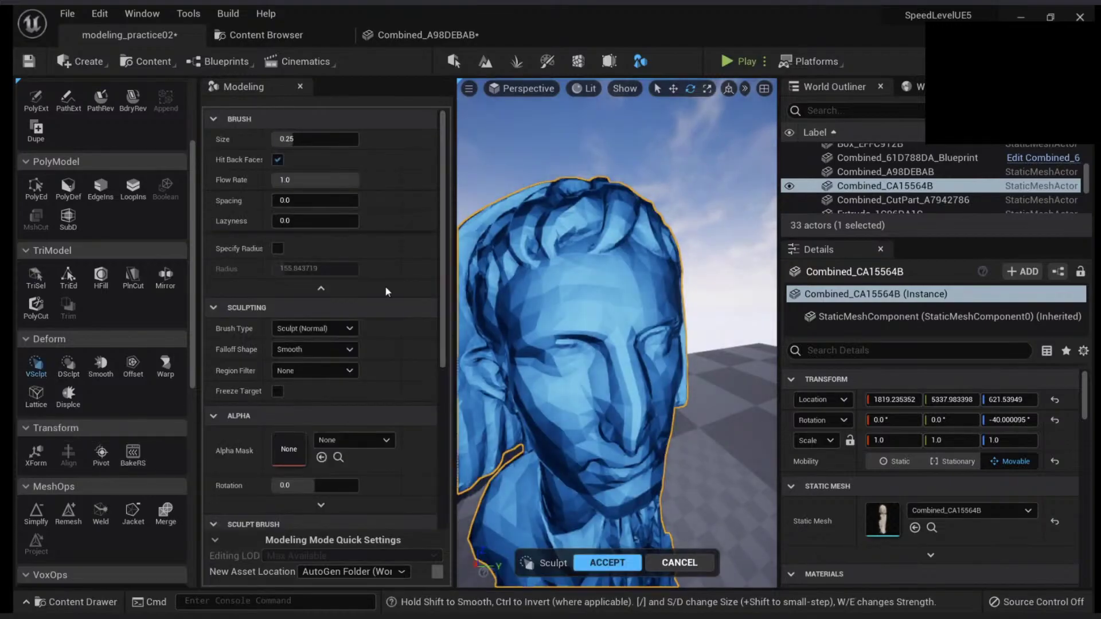
scroll(599, 321, "down", 3)
right_click_drag(598, 303, 659, 301)
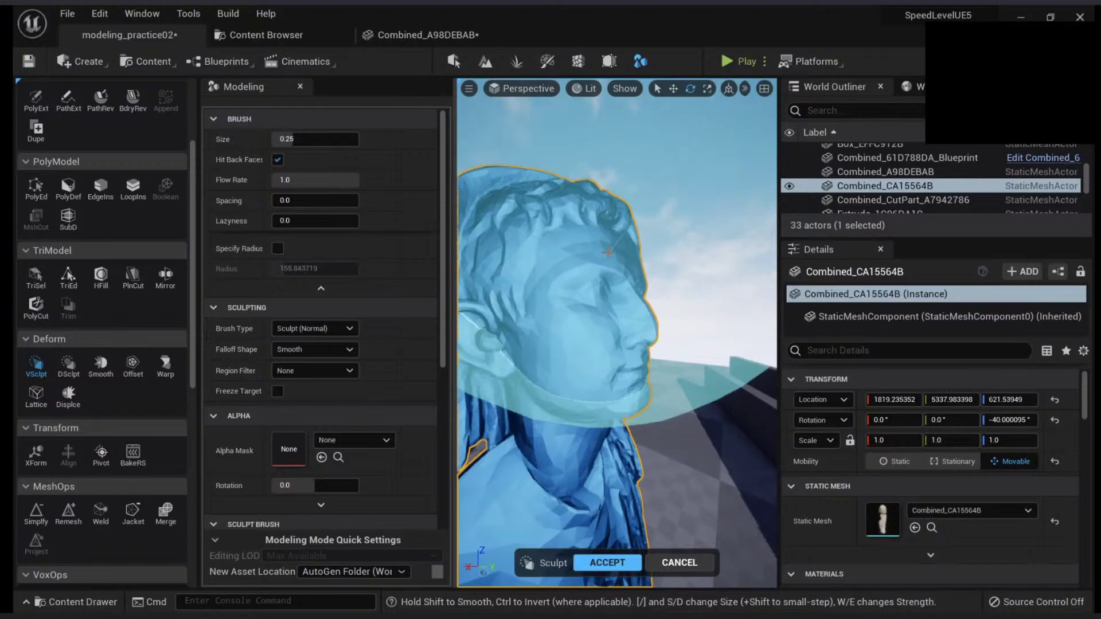
left_click_drag(298, 140, 284, 140)
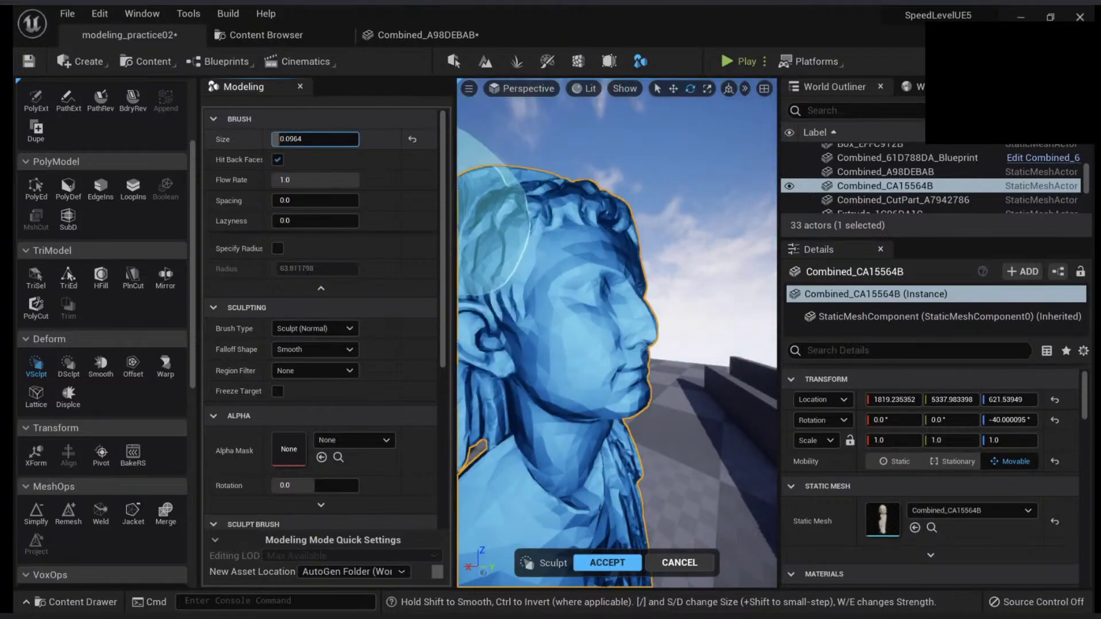
left_click(326, 141)
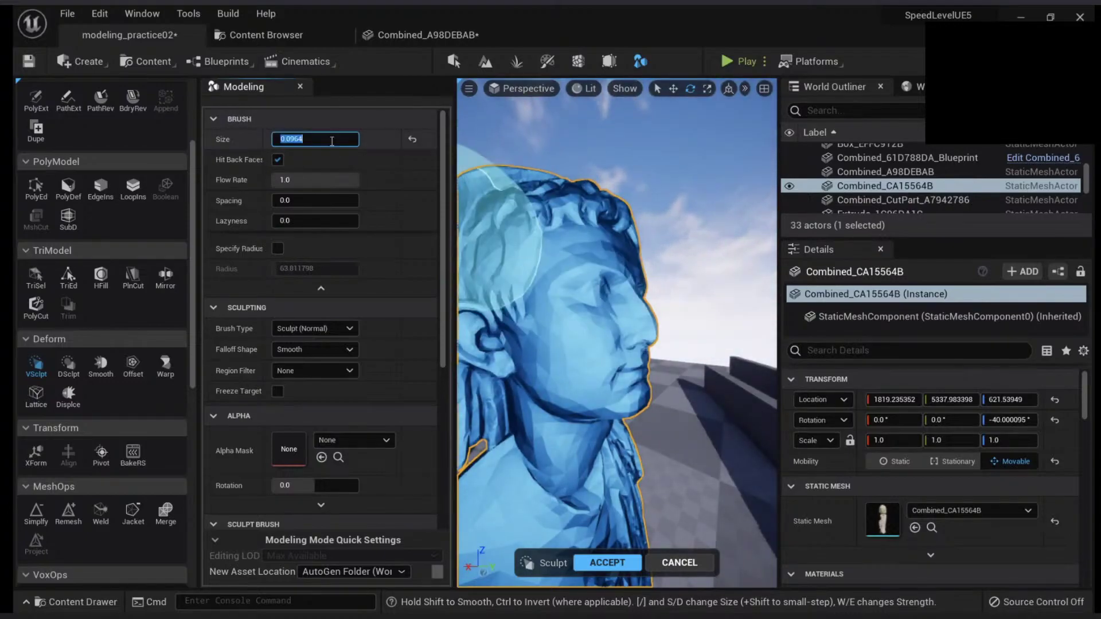
type("0")
key("Return")
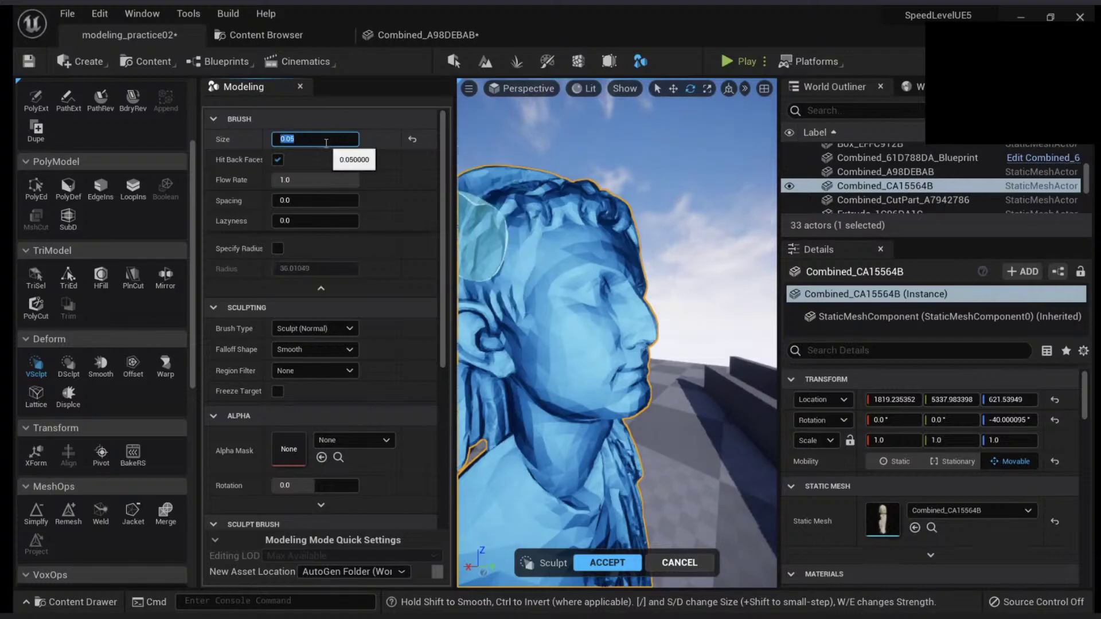
Try a Sculpt (Normal) stroke on the bridge of the statue's nose and undo it.
mouse_move(625, 310)
right_mouse_down()
mouse_move(660, 289)
mouse_move(626, 307)
right_mouse_up()
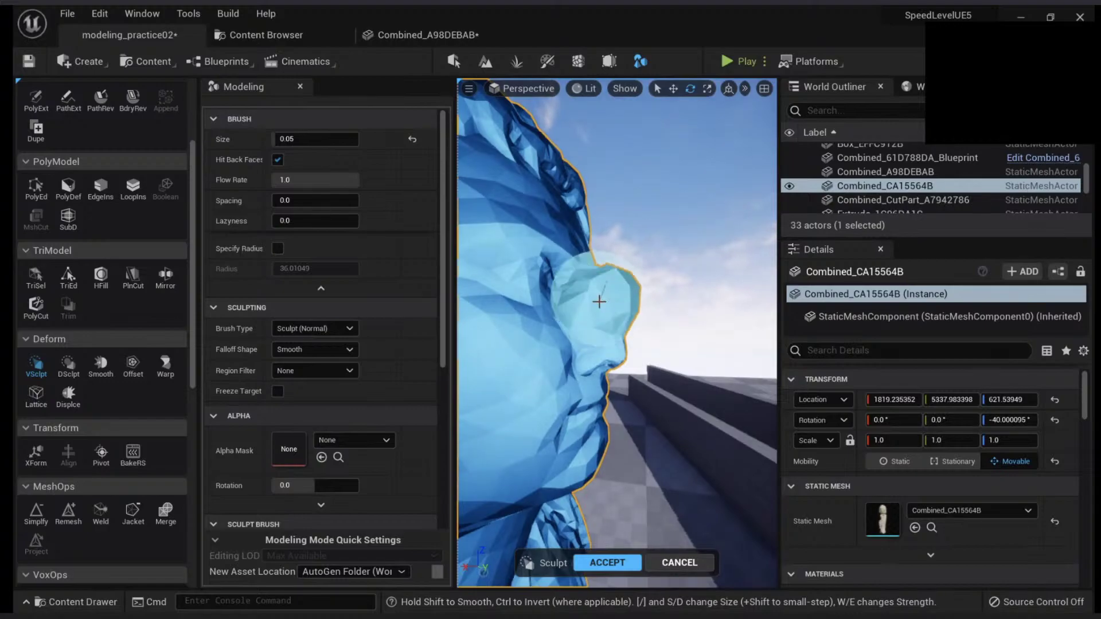
key("ctrl+z")
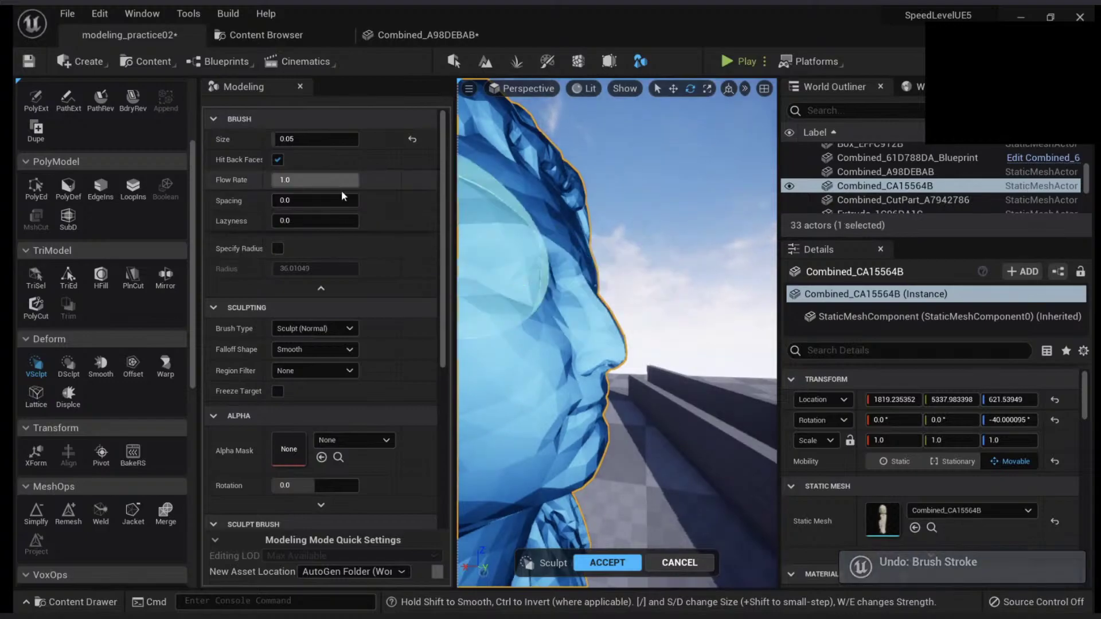
Lower the sculpt brush strength to 0.0968.
scroll(365, 297, "down", 2)
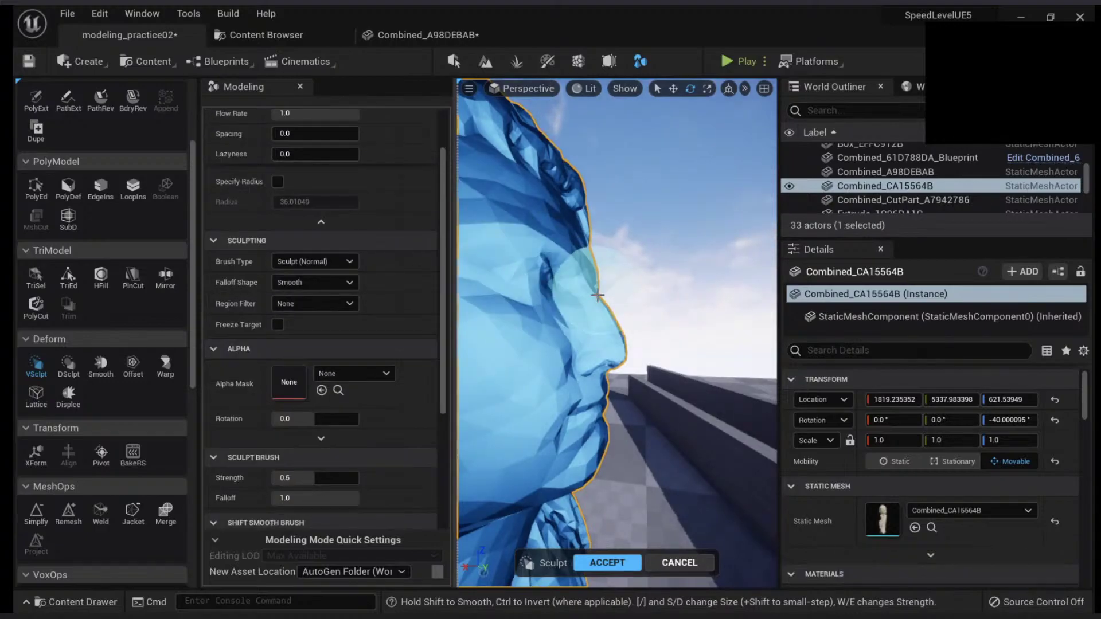
left_click_drag(582, 294, 593, 321, "alt")
scroll(606, 345, "down", 4)
mouse_move(606, 346)
right_mouse_down()
mouse_move(612, 310)
mouse_move(637, 320)
right_mouse_up()
right_click_drag(525, 335, 504, 334)
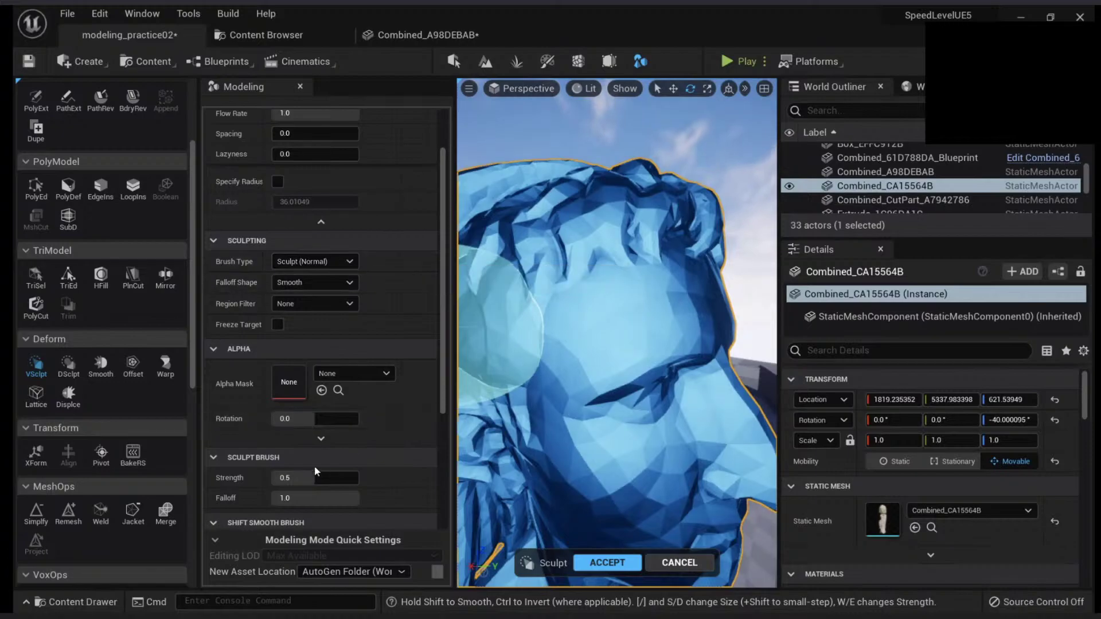
left_click_drag(316, 478, 302, 478)
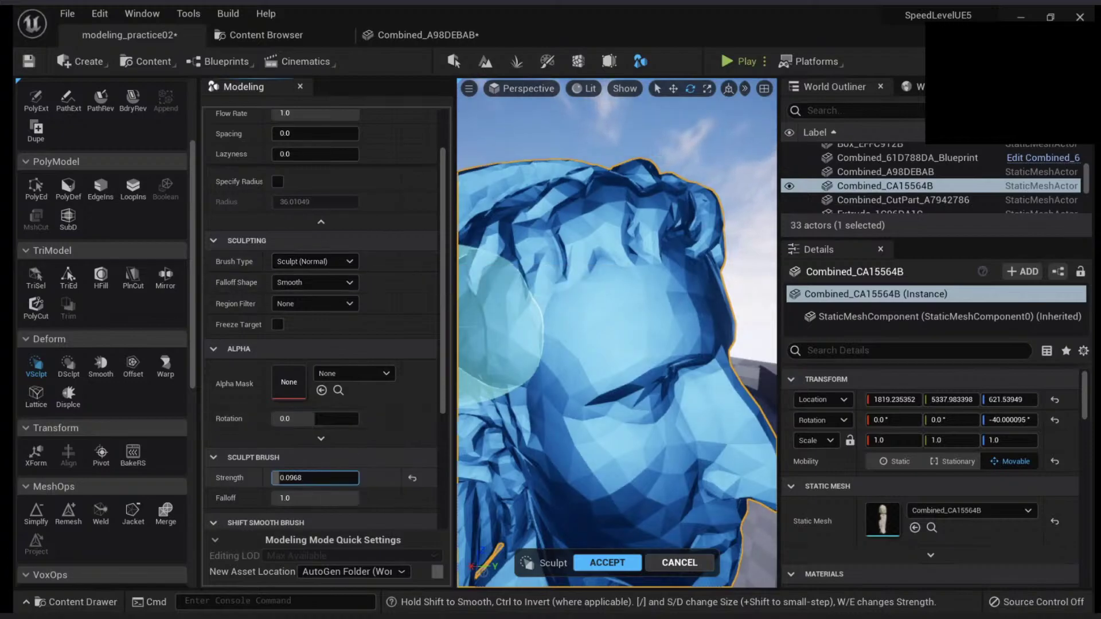
Try building up the nose's profile with the weaker Sculpt (Normal) brush and undo the stroke.
right_click_drag(634, 368, 602, 315)
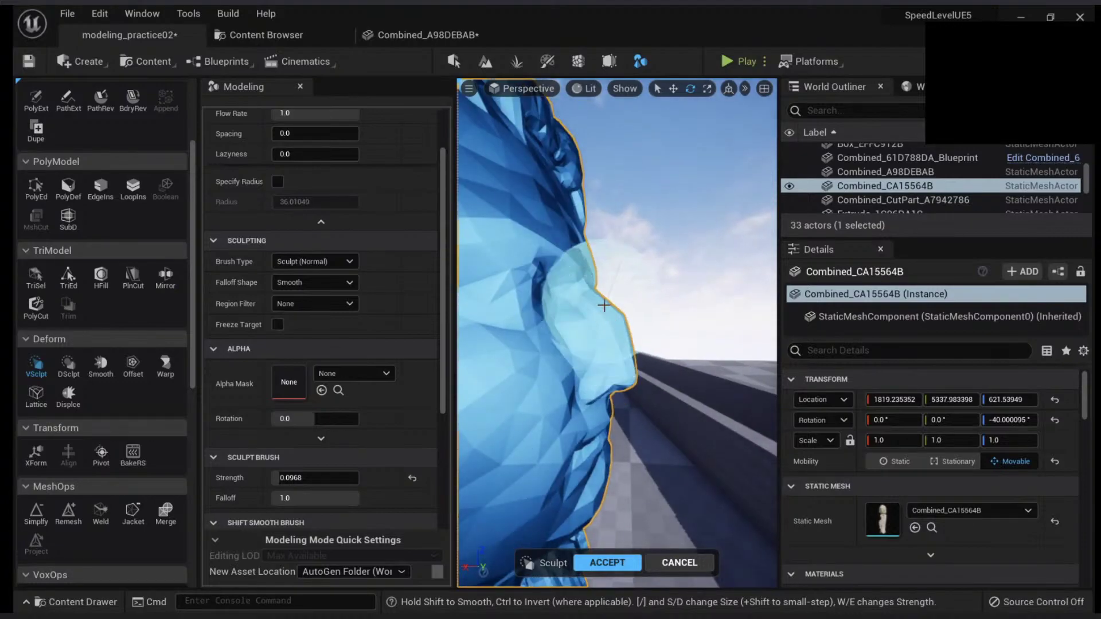
mouse_move(598, 295)
right_mouse_down()
mouse_move(617, 318)
mouse_move(639, 298)
mouse_move(609, 322)
mouse_move(562, 324)
mouse_move(573, 304)
right_mouse_up()
key("ctrl+z")
mouse_move(567, 297)
left_mouse_down("alt")
mouse_move(540, 319)
mouse_move(553, 270)
mouse_move(621, 310)
mouse_move(545, 304)
mouse_move(539, 318)
mouse_move(654, 313)
mouse_move(619, 349)
mouse_move(603, 339)
mouse_move(612, 318)
left_mouse_up("alt")
scroll(613, 317, "up", 2)
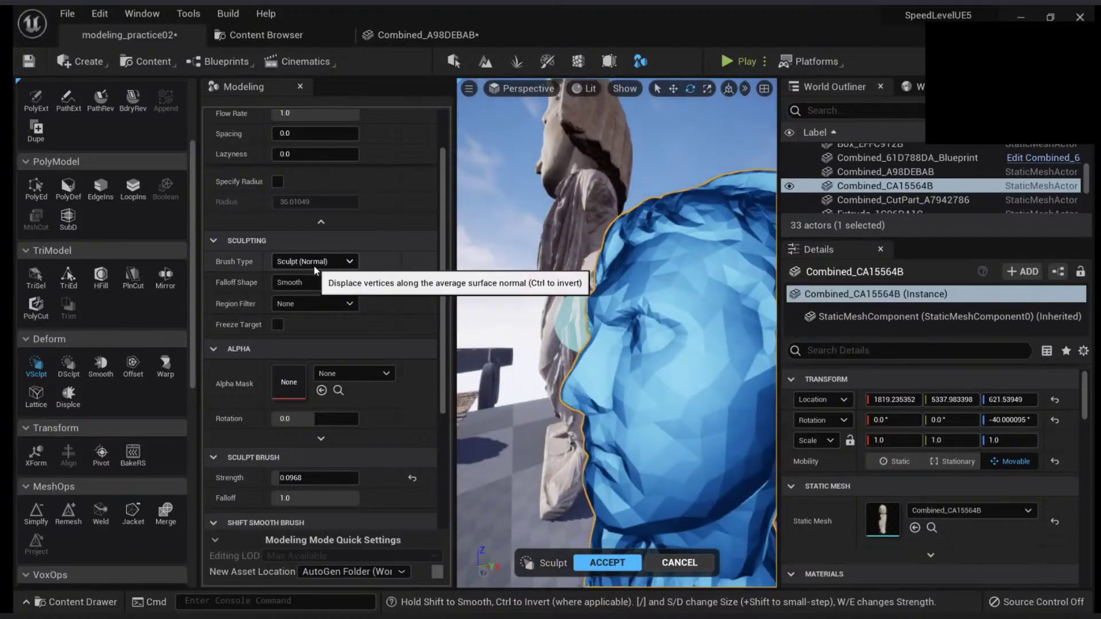
Switch the brush type to Move and pull the statue's nose outward into a long, hooked shape.
scroll(321, 278, "up", 2)
left_click(327, 328)
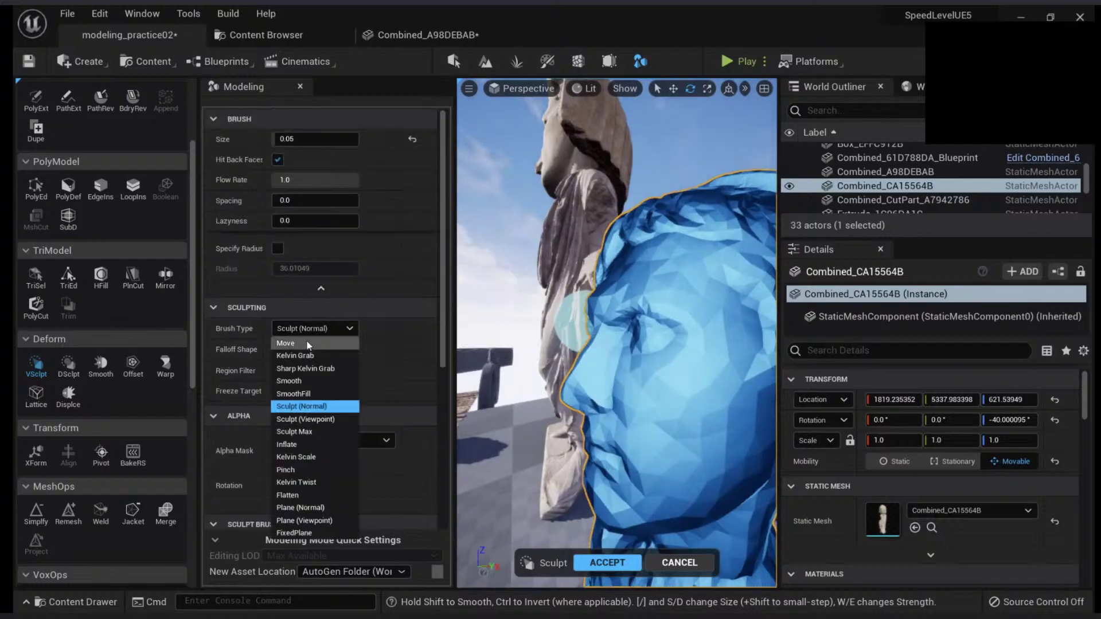
left_click(307, 343)
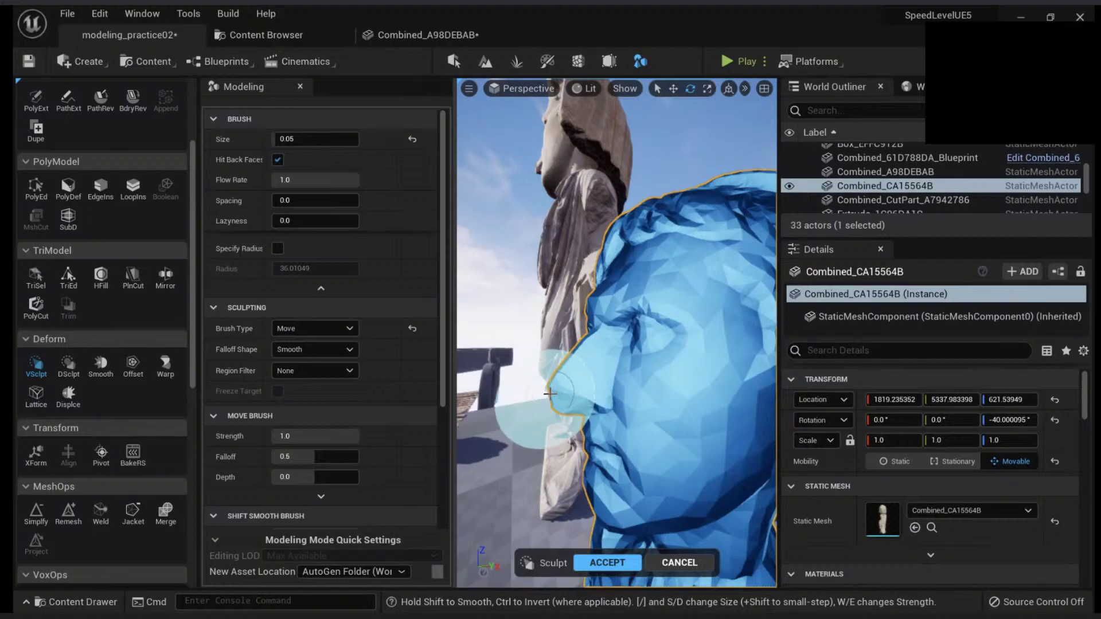
left_click_drag(550, 394, 699, 384, "alt")
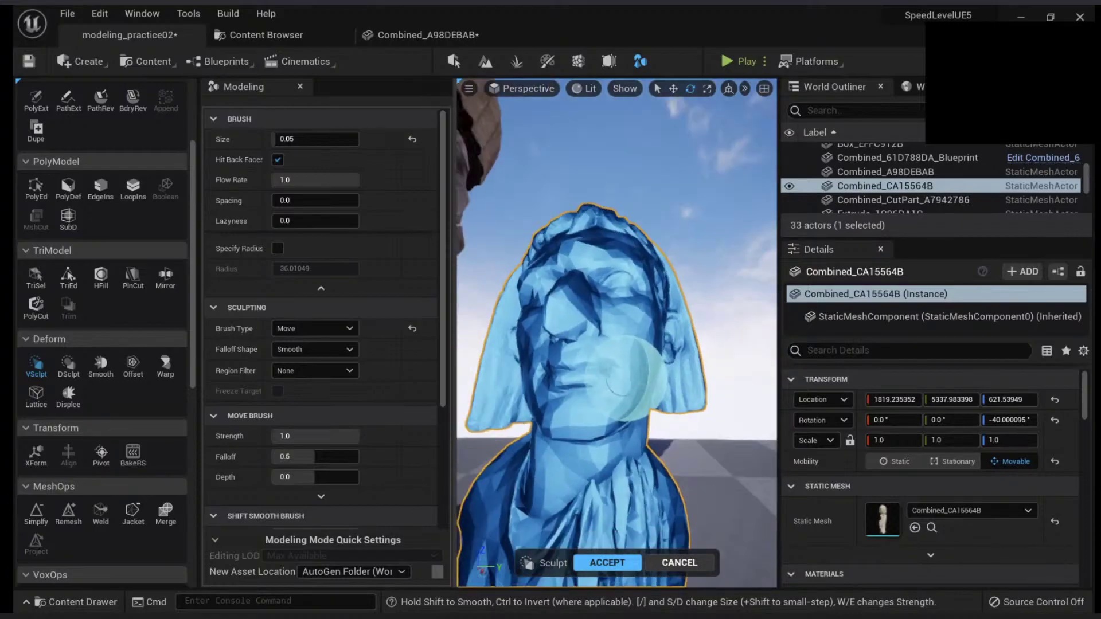
scroll(627, 373, "up", 5)
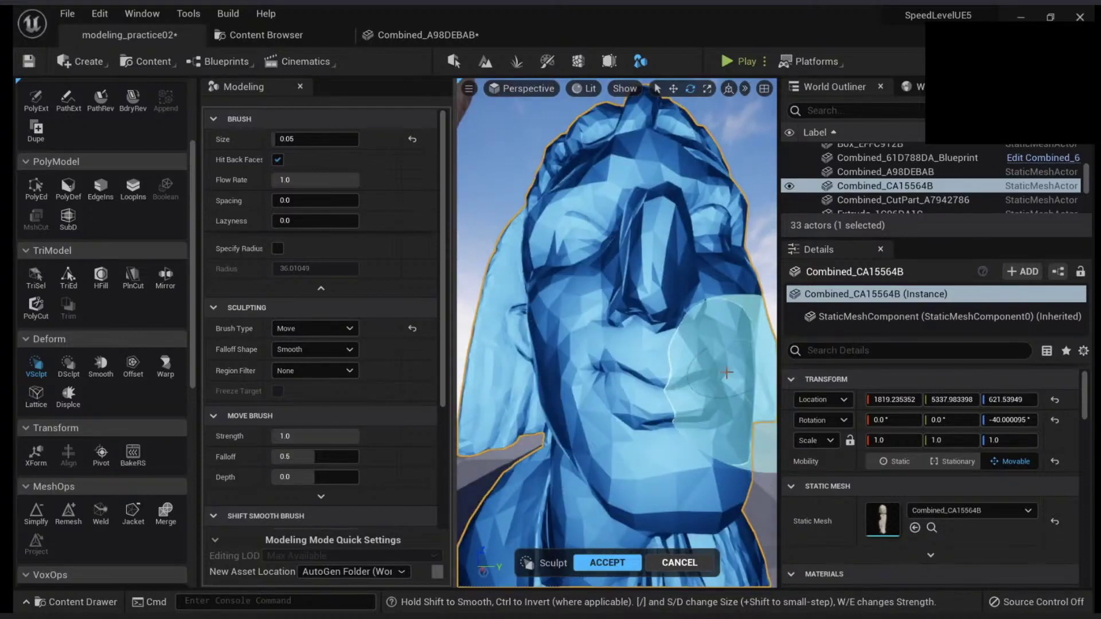
mouse_move(671, 403)
left_mouse_down()
mouse_move(665, 384)
mouse_move(578, 390)
mouse_move(590, 372)
mouse_move(660, 367)
mouse_move(524, 404)
mouse_move(651, 393)
mouse_move(604, 391)
mouse_move(613, 422)
mouse_move(564, 413)
mouse_move(575, 287)
mouse_move(674, 284)
mouse_move(631, 278)
mouse_move(645, 269)
mouse_move(642, 298)
left_mouse_up()
scroll(542, 405, "down", 5)
scroll(651, 393, "up", 4)
Apply the Pinch brush to the statue's face around the brow and accept the sculpted mesh.
left_click(310, 328)
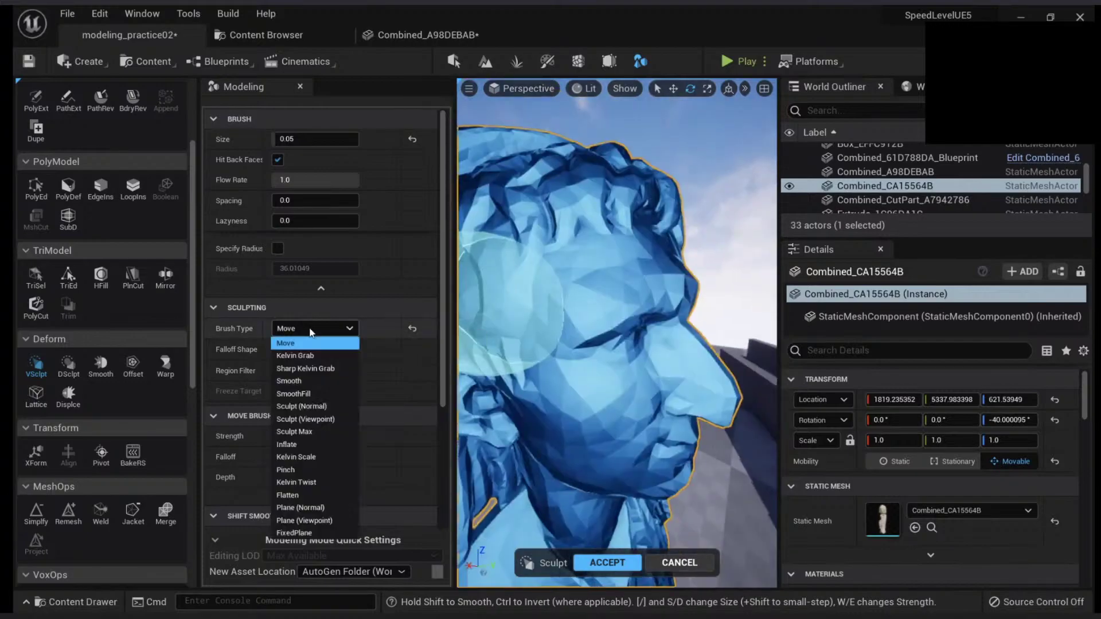
left_click(308, 469)
mouse_move(596, 424)
left_mouse_down("alt")
mouse_move(608, 320)
mouse_move(620, 312)
mouse_move(627, 343)
mouse_move(623, 322)
mouse_move(619, 336)
mouse_move(702, 332)
mouse_move(591, 321)
mouse_move(562, 329)
left_mouse_up("alt")
scroll(626, 312, "up", 4)
key("ctrl+z")
left_click_drag(622, 473, 608, 265, "alt")
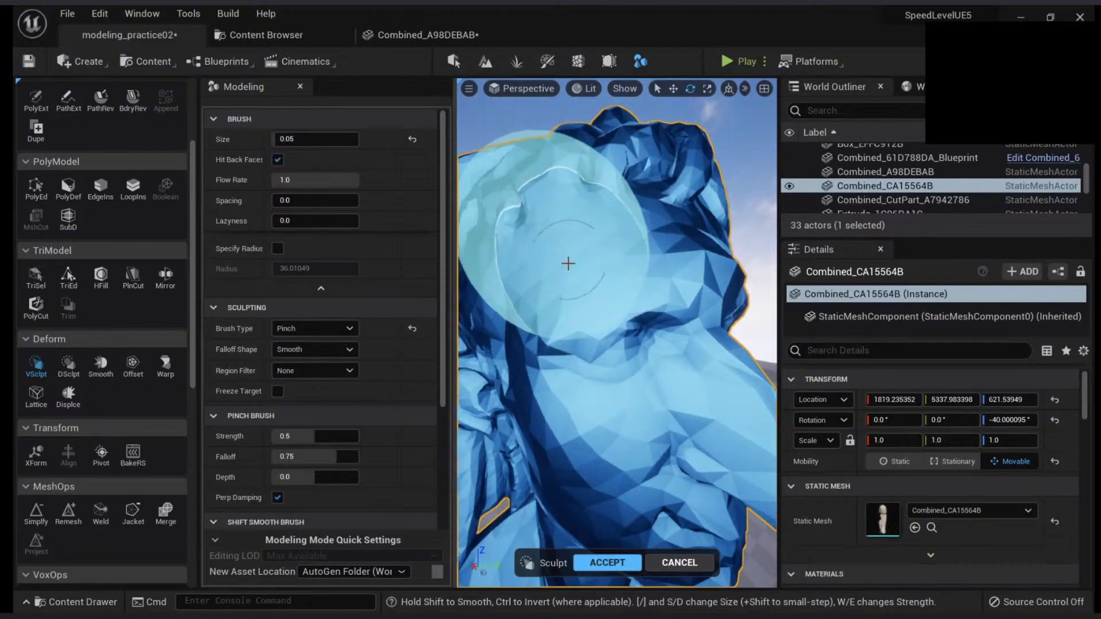
right_click_drag(607, 214, 751, 215)
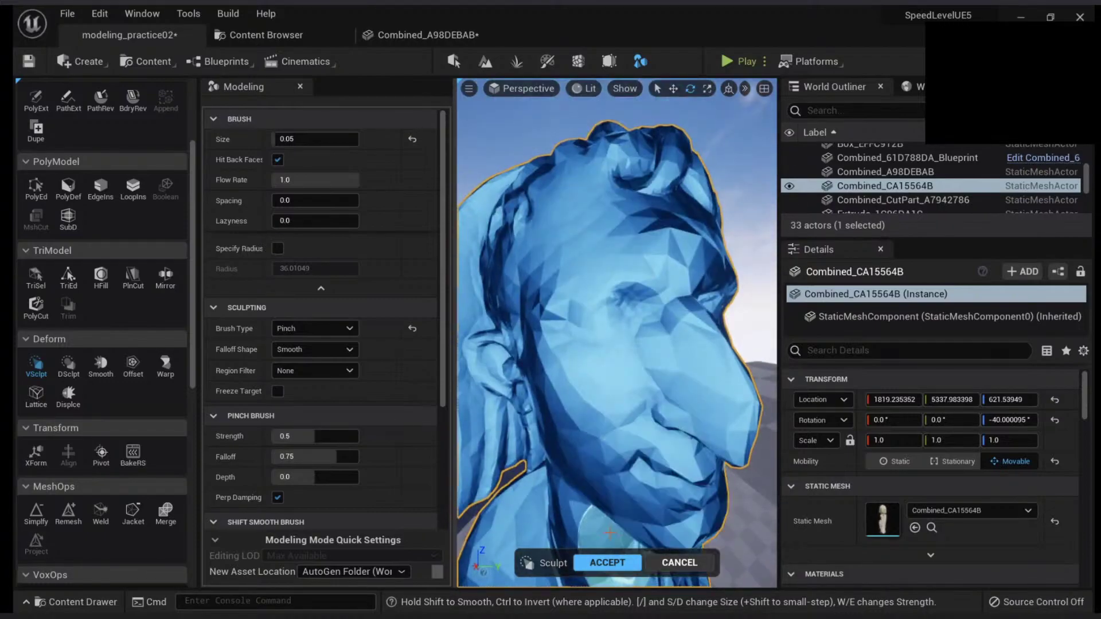
left_click(618, 561)
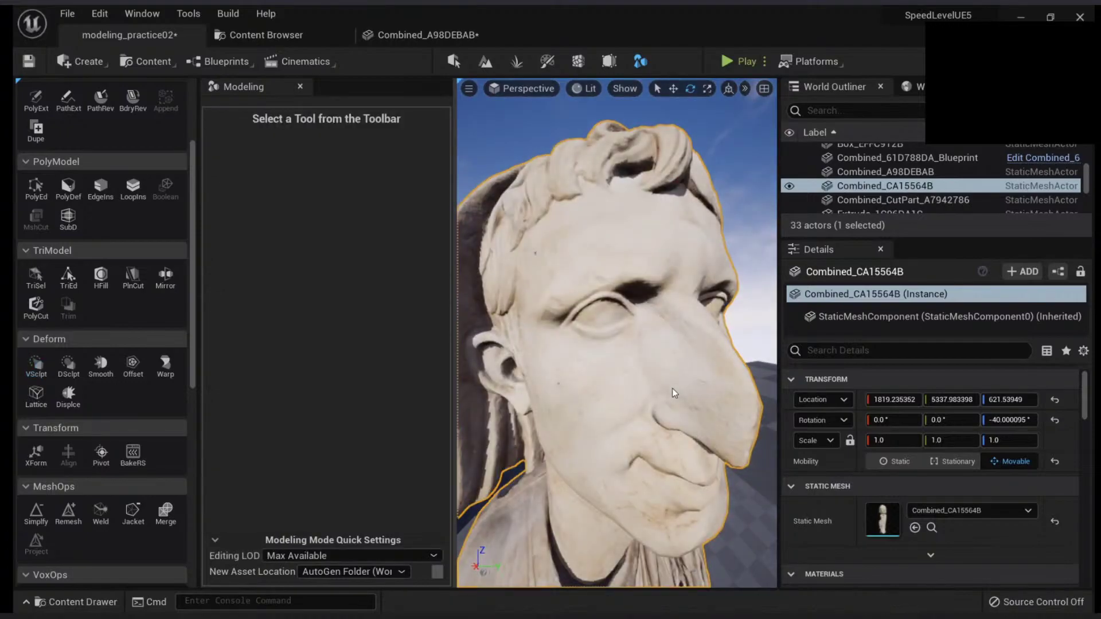
right_click_drag(672, 388, 697, 383)
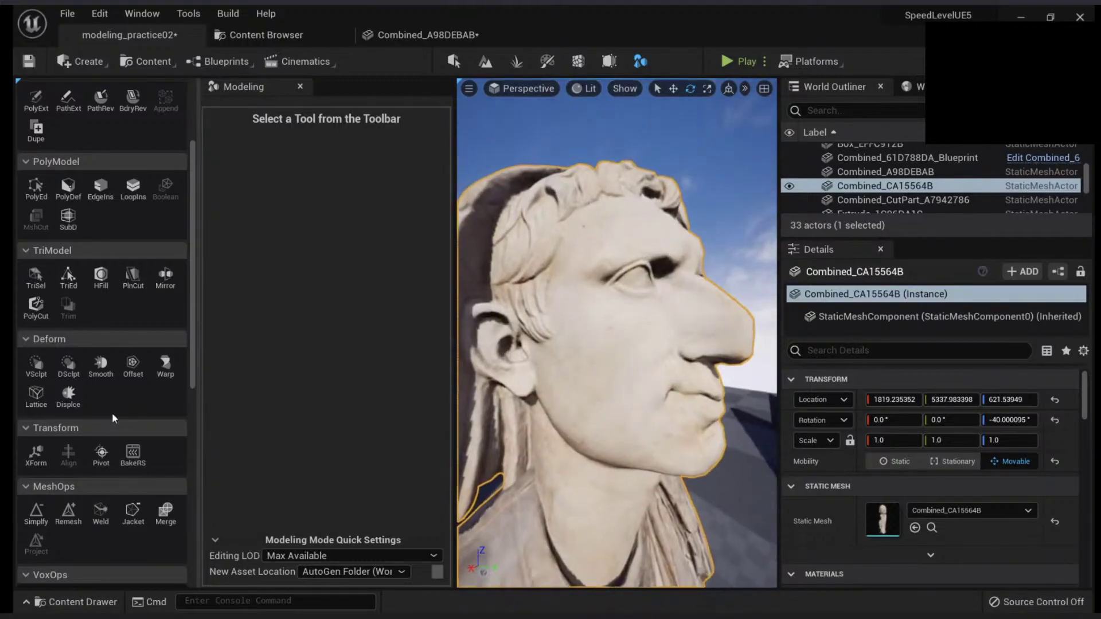
Try pulling a long horn out of the top of the head with Vertex Sculpt's Move brush.
left_click(35, 367)
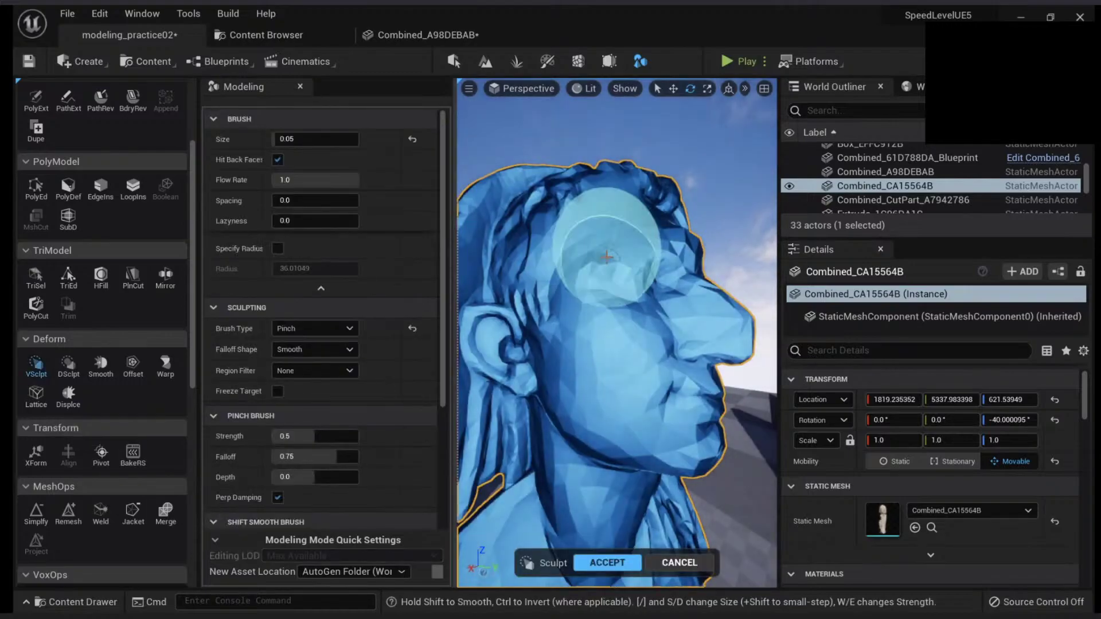
right_click_drag(606, 256, 513, 252)
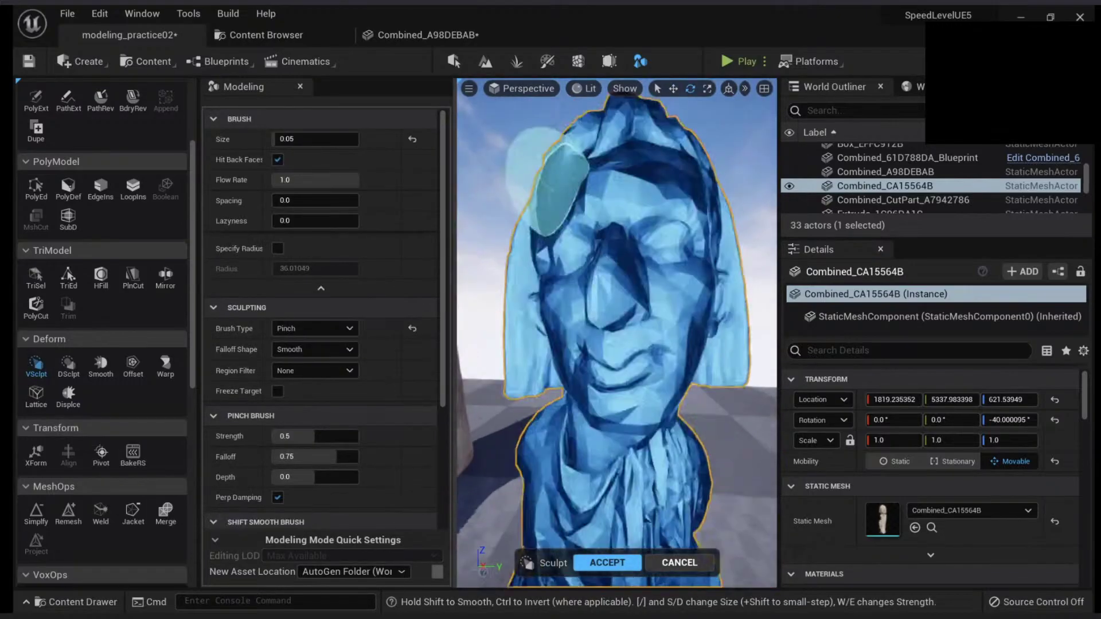
right_click_drag(561, 189, 459, 192)
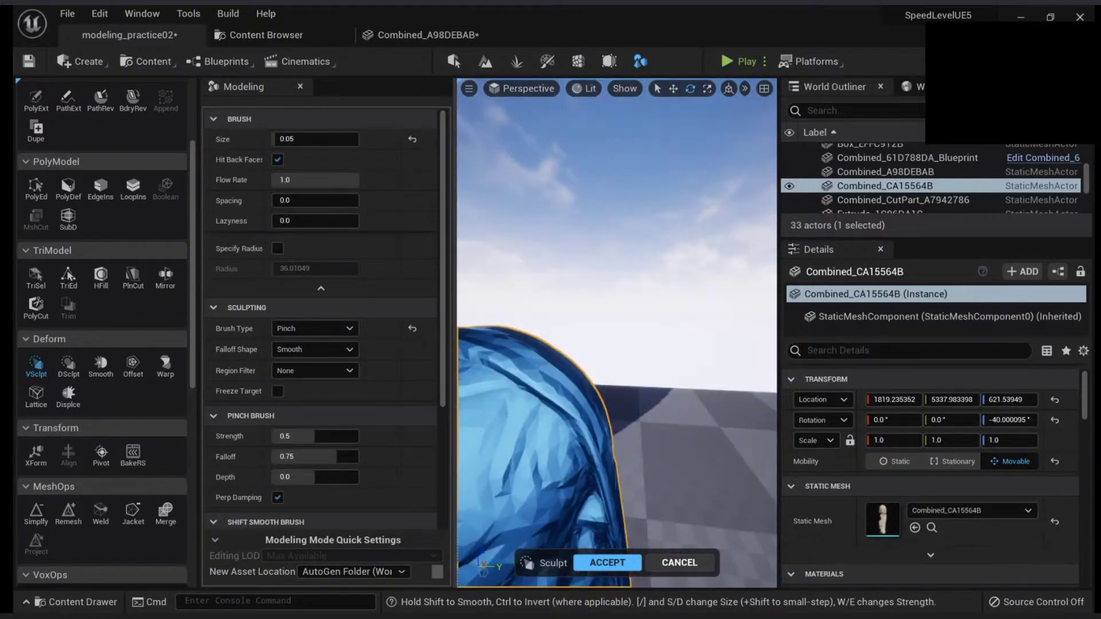
right_click_drag(613, 218, 622, 214)
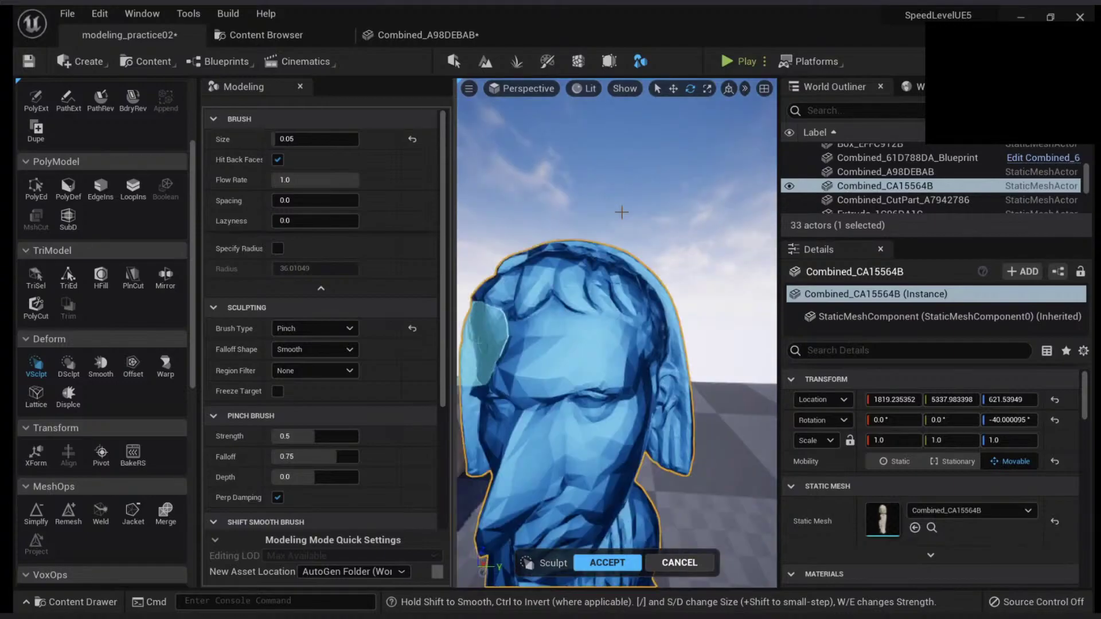
left_click(318, 333)
left_click(293, 343)
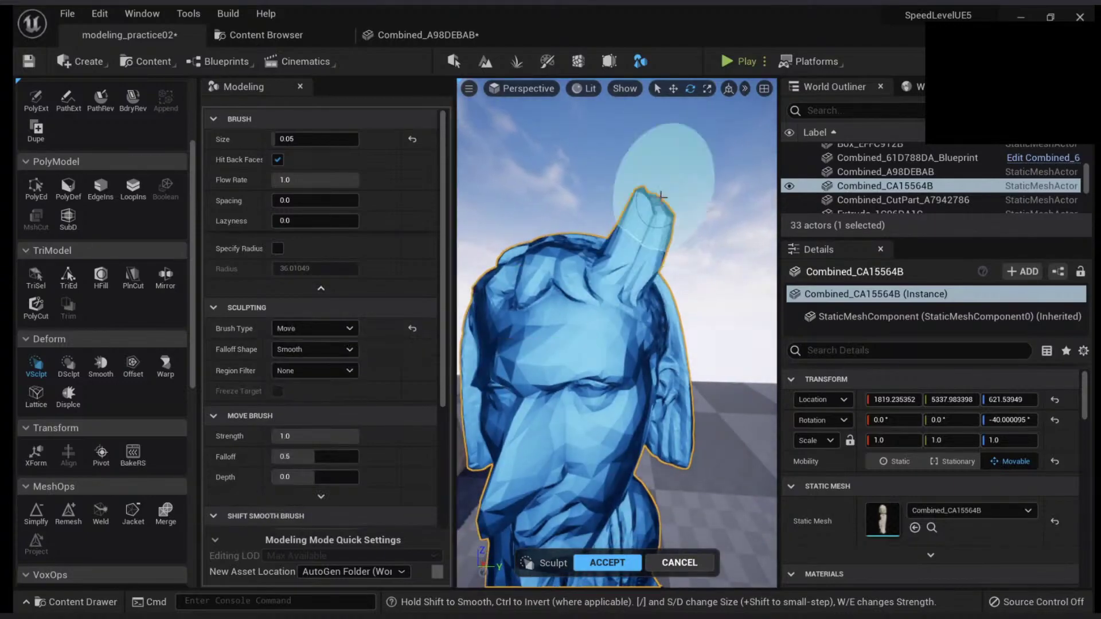
left_click_drag(661, 195, 701, 118)
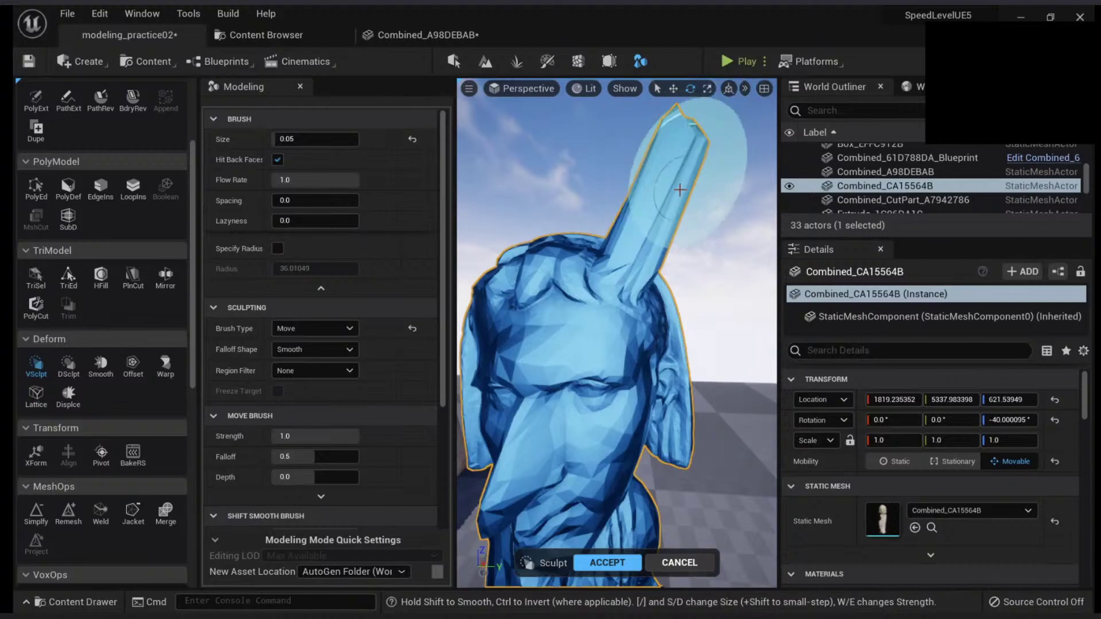
Inspect the horn's triangles in wireframe view and discard the vertex sculpt.
right_click_drag(678, 192, 645, 220)
right_click_drag(645, 275, 668, 310)
key("alt+2")
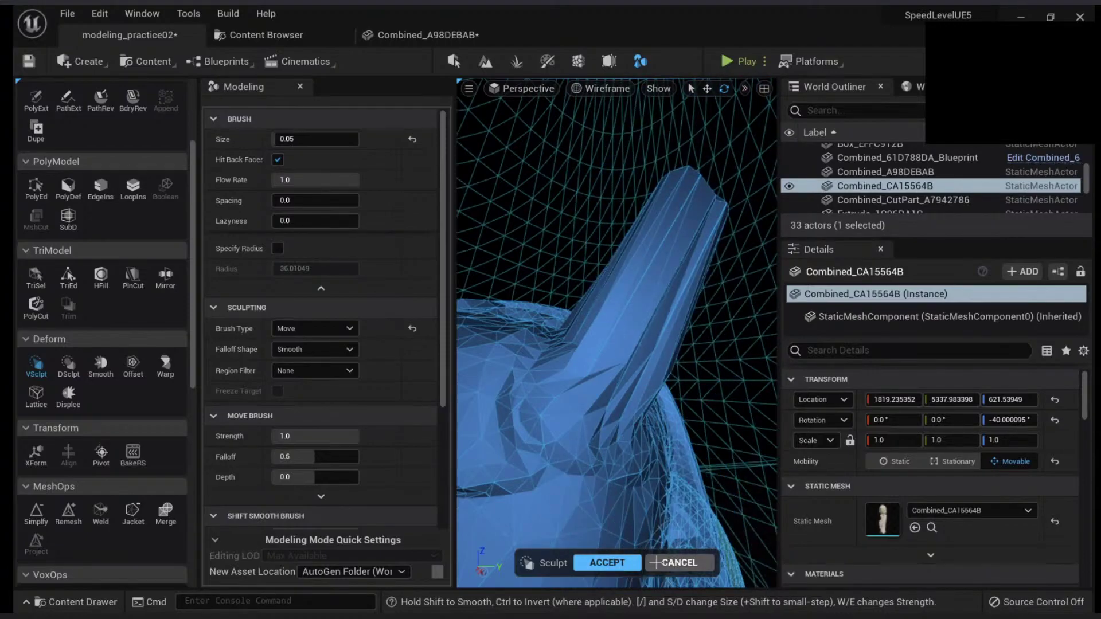
left_click(654, 563)
key("alt+4")
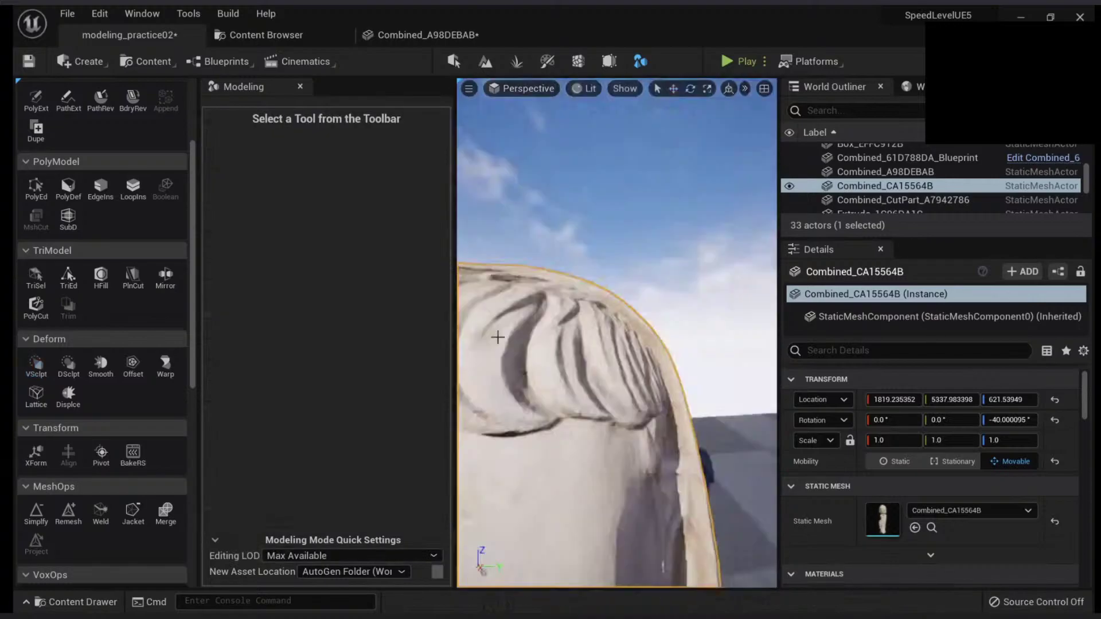
Start Dynamic Sculpt on the statue and pull a short horn out of the head with the Move brush.
left_click(67, 365)
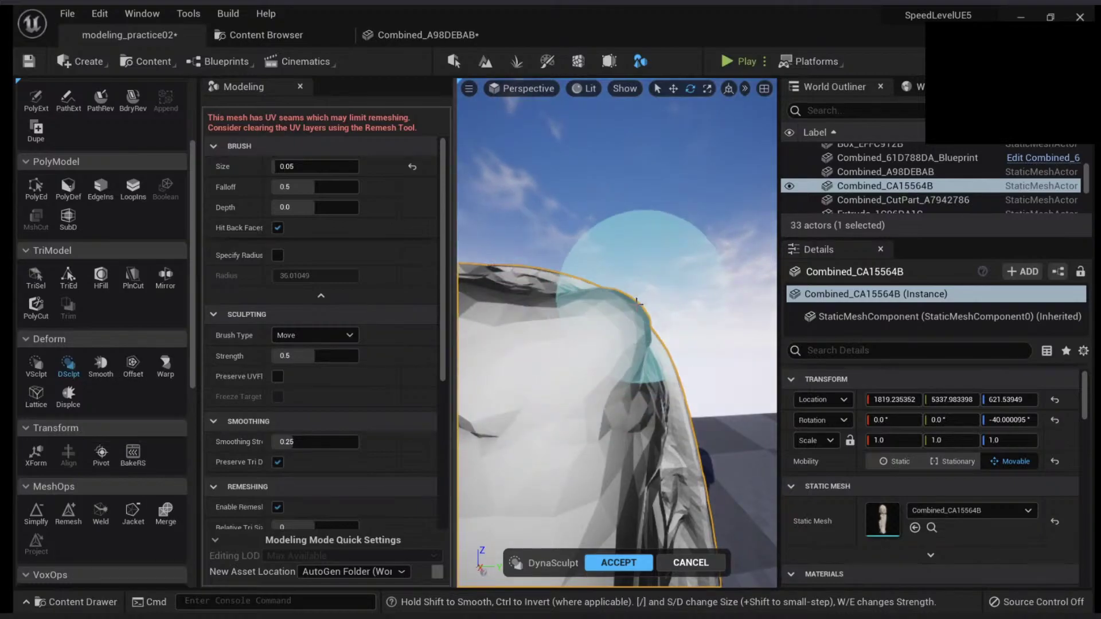
mouse_move(637, 302)
left_mouse_down()
mouse_move(646, 228)
mouse_move(636, 201)
mouse_move(656, 205)
left_mouse_up()
scroll(651, 214, "down", 4)
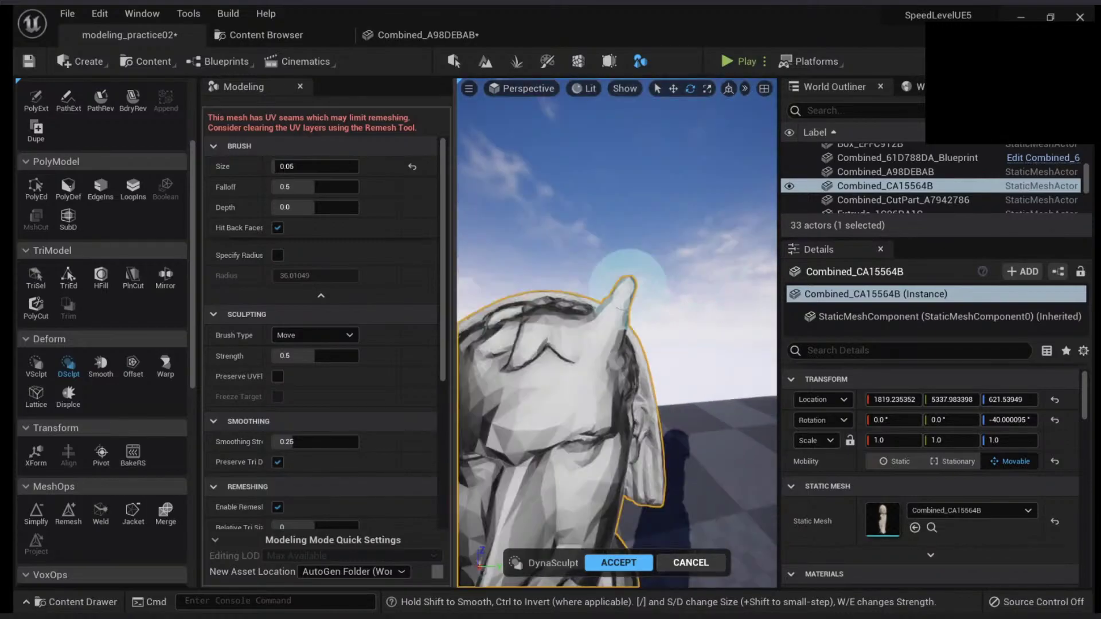
scroll(628, 286, "up", 2)
Enlarge the brush to 0.0628, extend the first horn and pull out a second one on the opposite side of the head.
left_click_drag(289, 166, 290, 166)
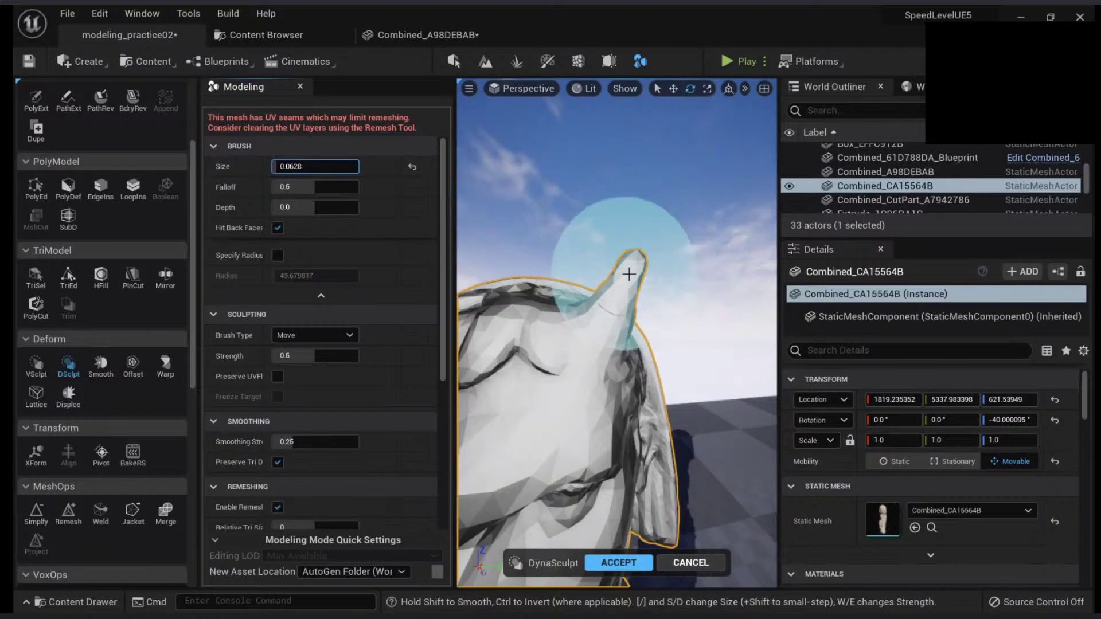
mouse_move(629, 274)
left_mouse_down()
mouse_move(613, 172)
mouse_move(582, 246)
mouse_move(577, 221)
mouse_move(614, 261)
mouse_move(633, 208)
mouse_move(614, 229)
left_mouse_up()
right_click_drag(614, 229, 618, 239)
left_click_drag(602, 236, 613, 232)
right_click_drag(612, 232, 576, 236)
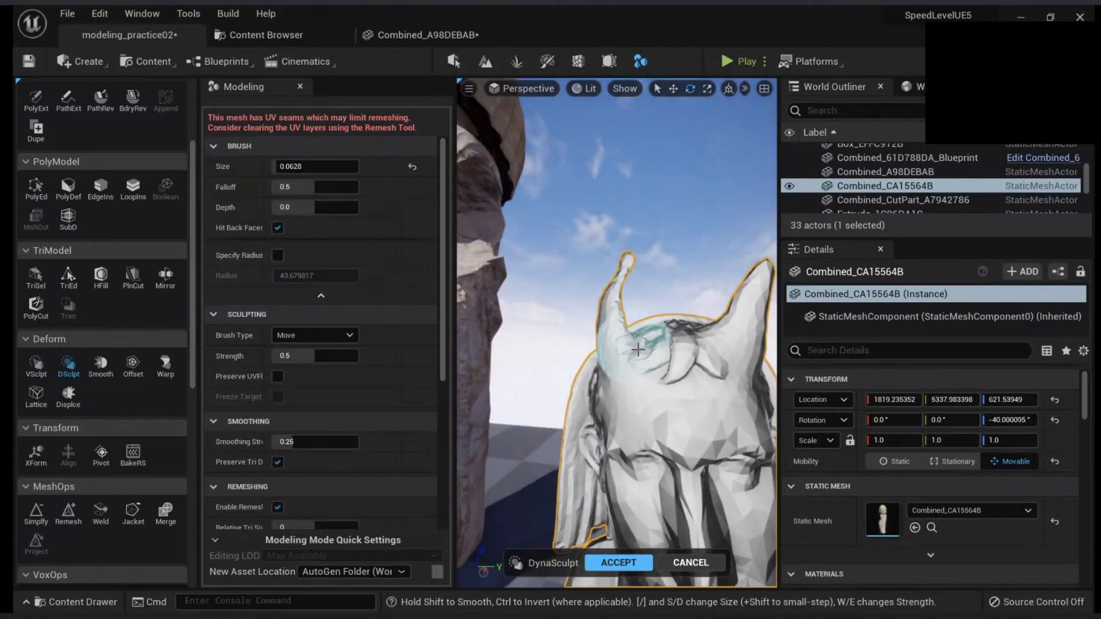
Stretch the statue's hair down its back with the Move brush enlarged to 0.1268, and accept the dynamic sculpt.
left_click_drag(638, 349, 596, 373, "alt")
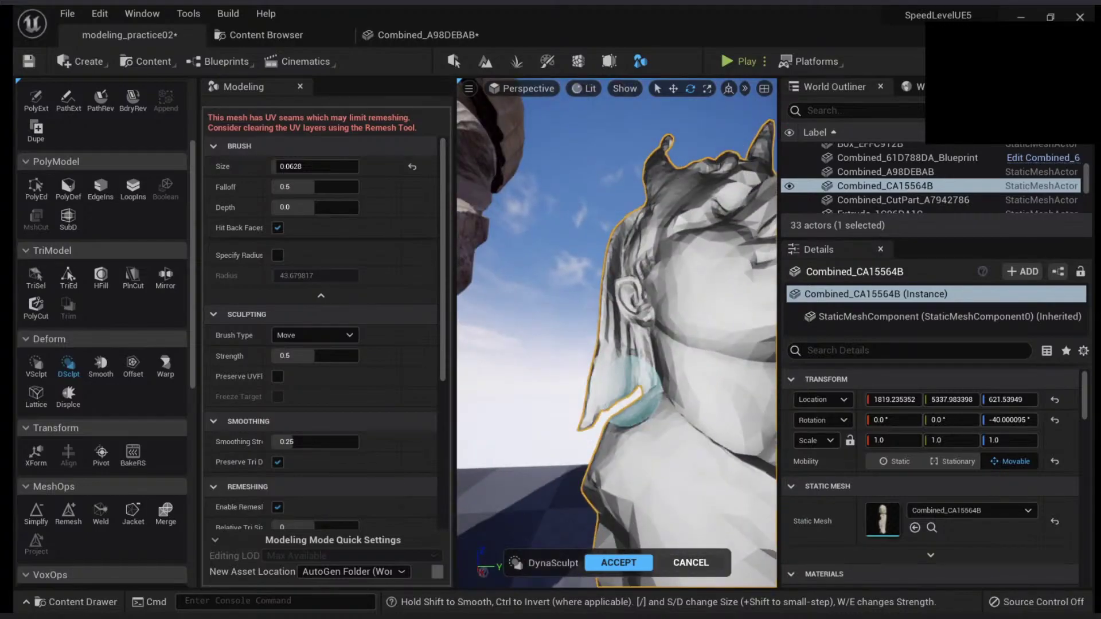
left_click_drag(635, 395, 653, 366, "alt")
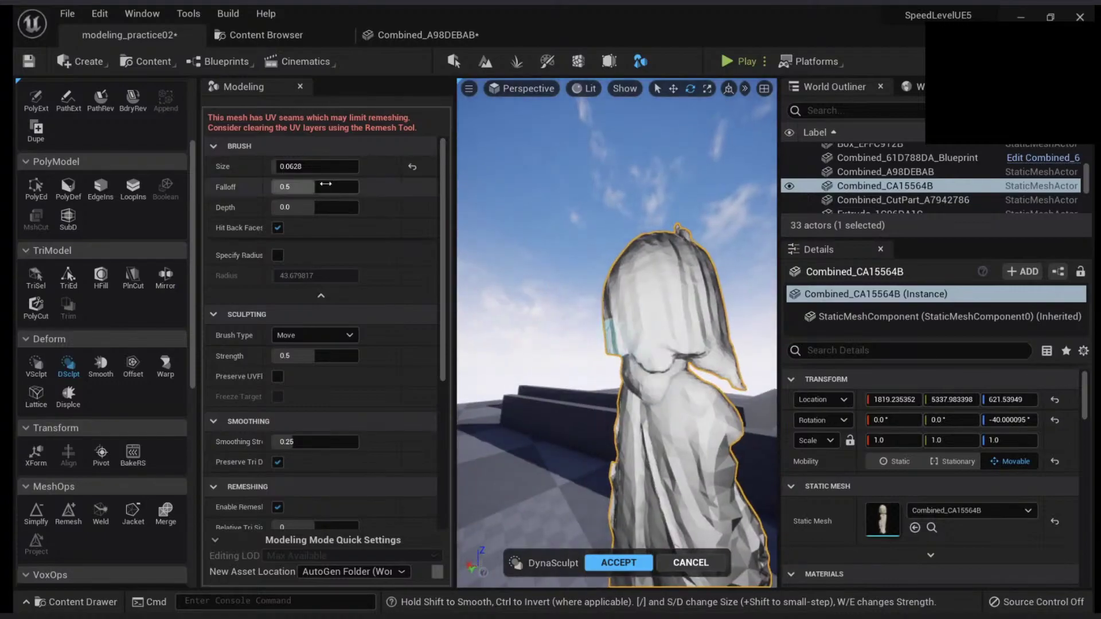
left_click_drag(315, 167, 330, 166)
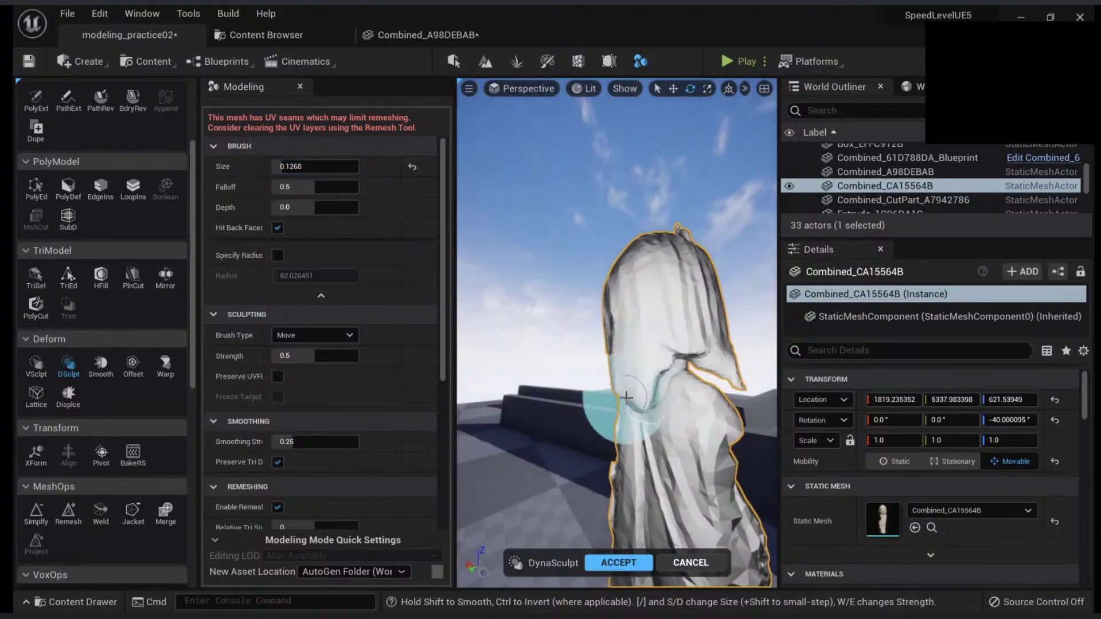
mouse_move(628, 400)
left_mouse_down("alt")
mouse_move(590, 389)
mouse_move(577, 357)
left_mouse_up("alt")
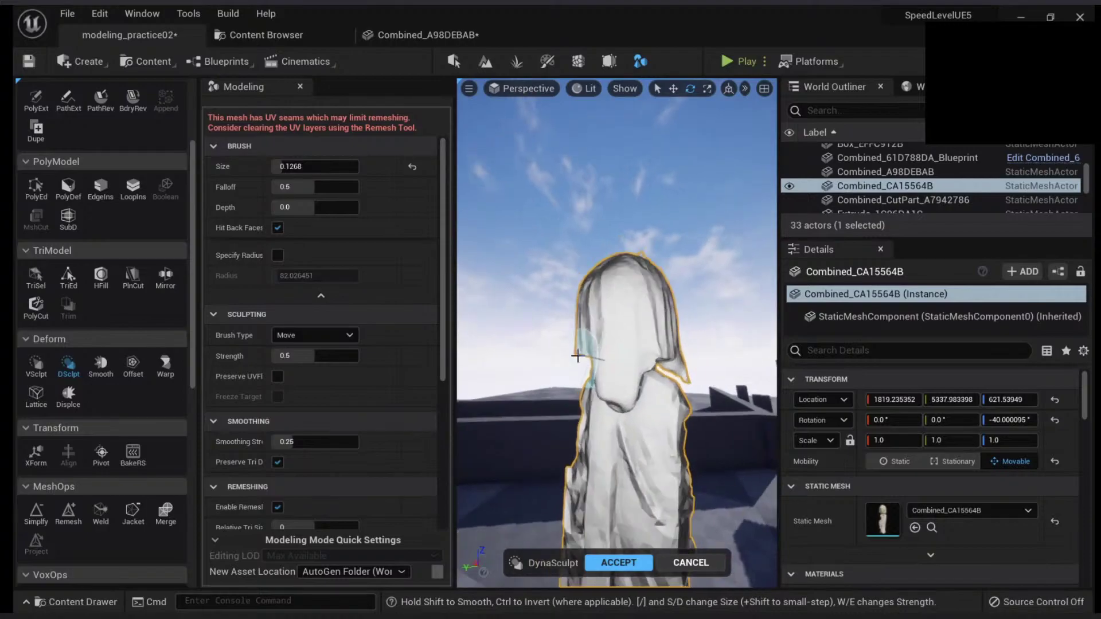
right_click_drag(580, 397, 631, 563, "alt")
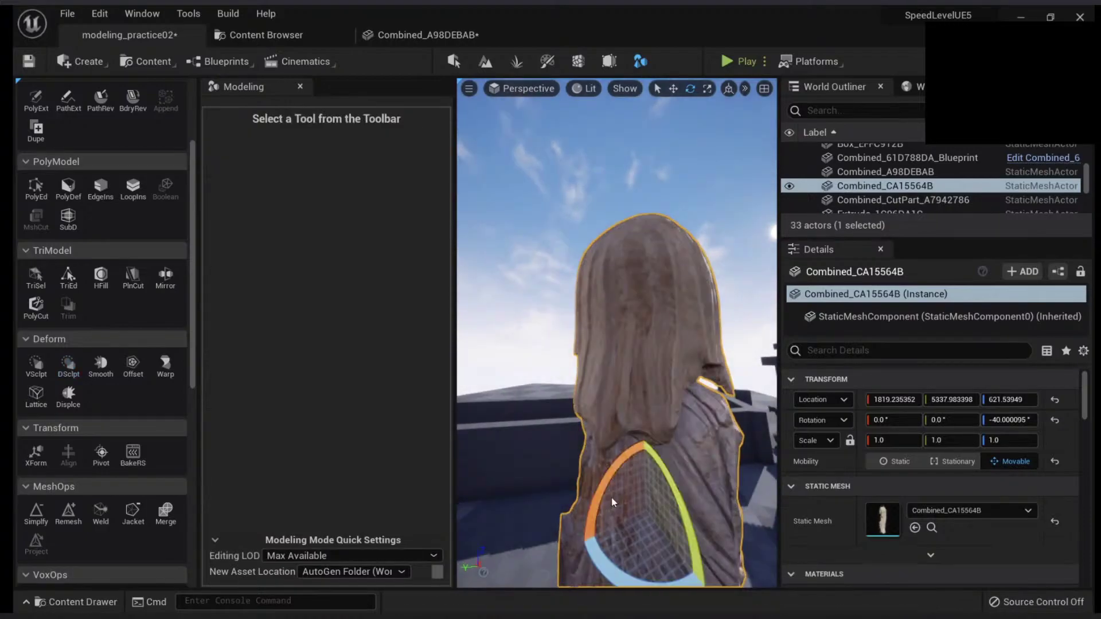
Examine the statue's sculpted nose, horns and hair from the back, front and side.
left_click_drag(636, 481, 739, 477, "alt")
left_click_drag(637, 401, 722, 390, "alt")
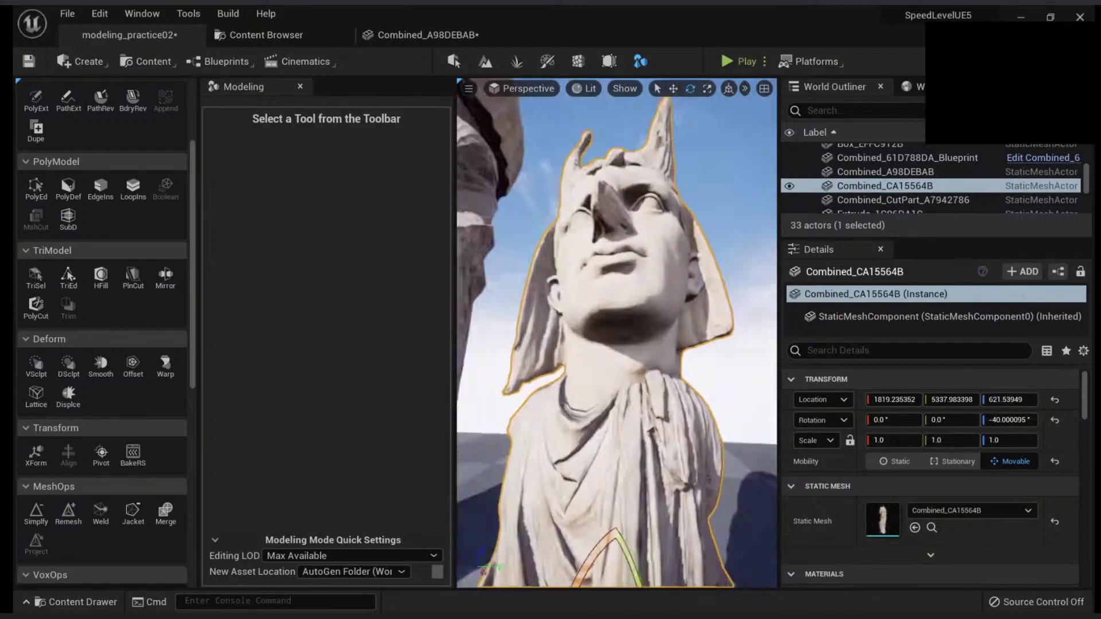
right_click_drag(722, 390, 676, 356, "alt")
left_click_drag(676, 355, 593, 396, "alt")
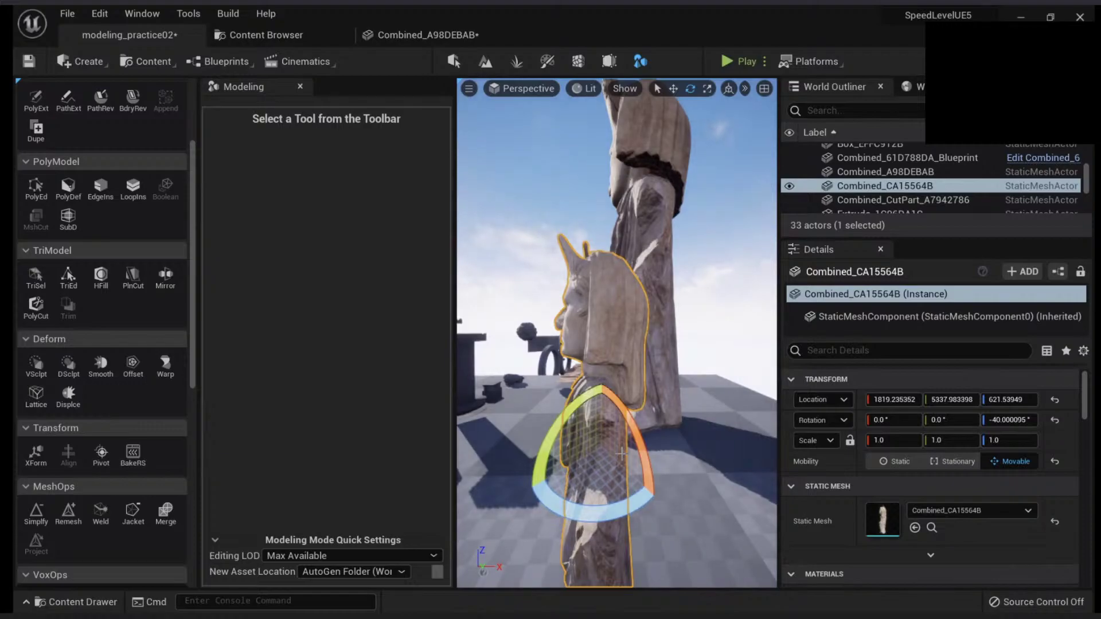
left_click_drag(622, 422, 715, 464, "alt")
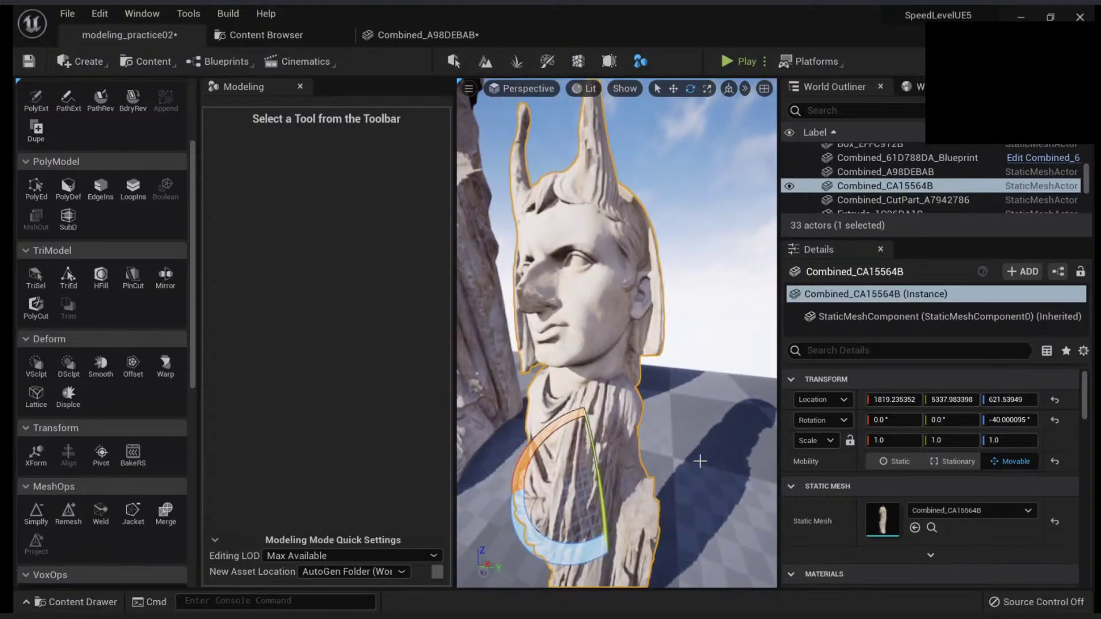
mouse_move(551, 464)
left_mouse_down("alt")
mouse_move(677, 458)
mouse_move(567, 463)
left_mouse_up("alt")
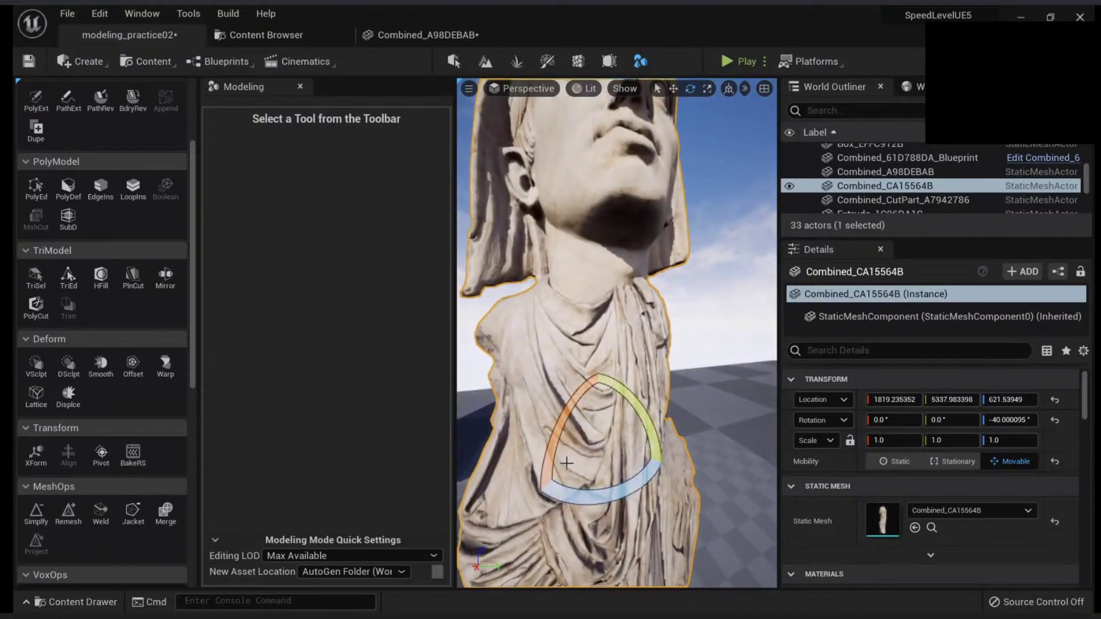
Compare the sculpted statue in unlit and lit shading, checking the head's profile and the full figure.
right_click_drag(537, 376, 476, 373)
left_click_drag(607, 355, 631, 361, "alt")
key("alt+3")
key("alt+4")
right_click_drag(630, 361, 665, 355, "alt")
mouse_move(617, 355)
left_mouse_down("alt")
mouse_move(733, 350)
mouse_move(648, 354)
mouse_move(702, 345)
left_mouse_up("alt")
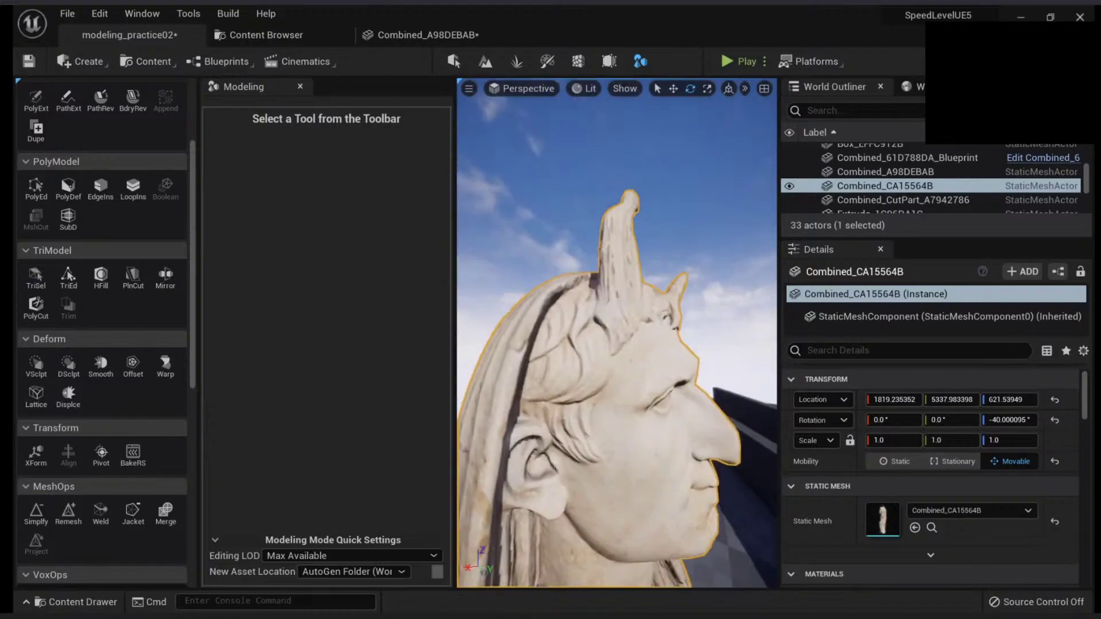
left_click_drag(593, 360, 585, 361, "alt")
mouse_move(617, 344)
right_mouse_down()
mouse_move(607, 384)
mouse_move(609, 349)
right_mouse_up()
left_click_drag(558, 363, 552, 364, "alt")
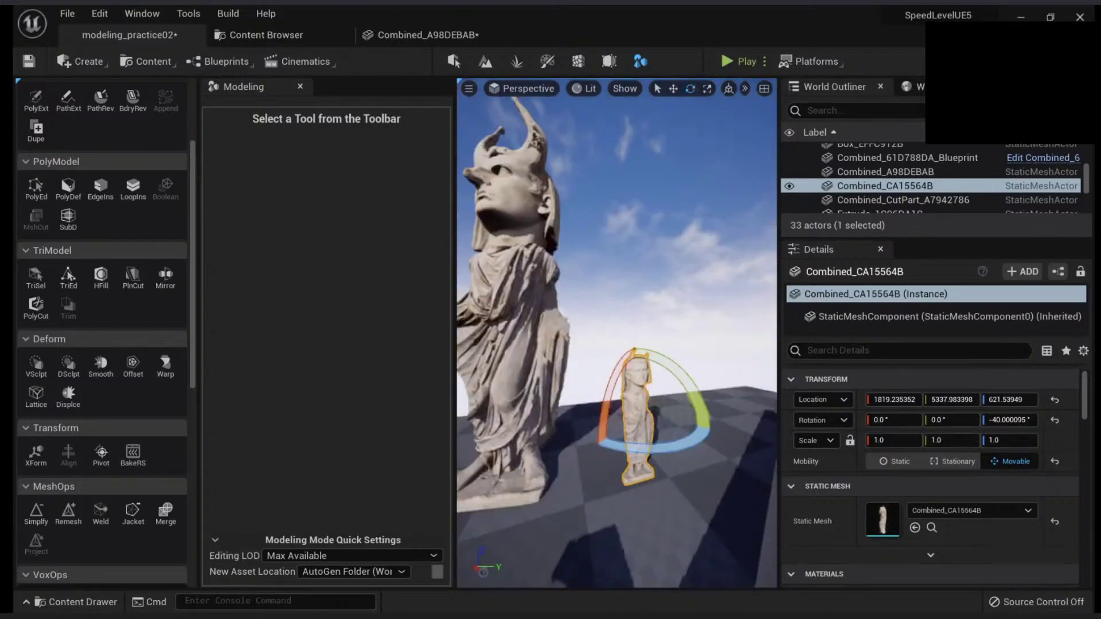
key("f")
mouse_move(654, 375)
right_mouse_down()
mouse_move(637, 395)
mouse_move(654, 375)
right_mouse_up()
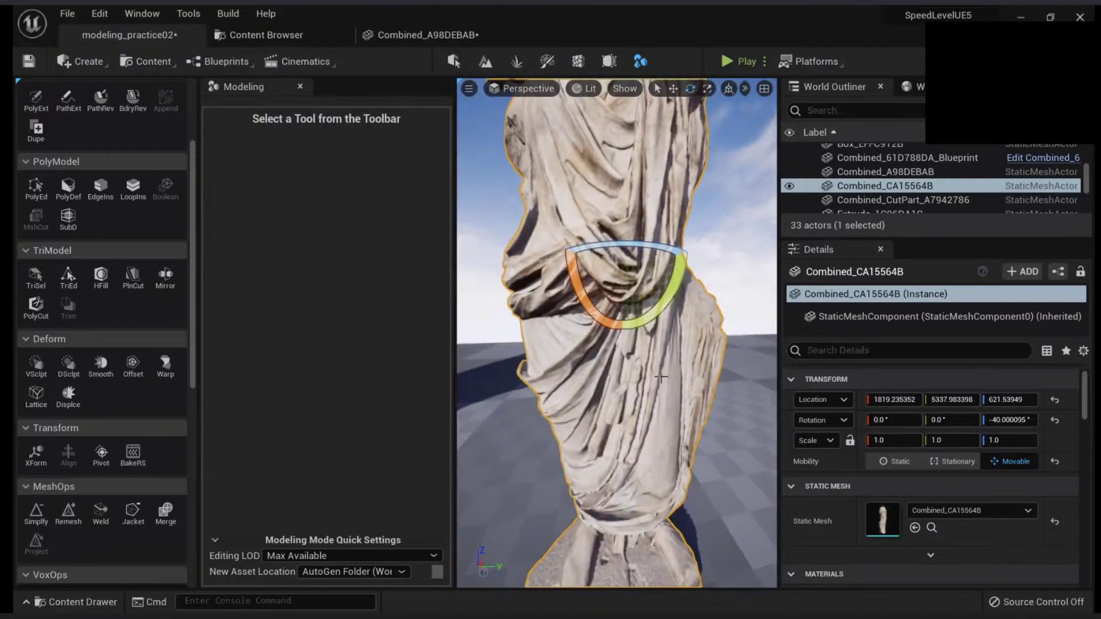
Select the box beside the column and start smoothing it with the Fast Iterative type at 0.2048 smoothing per step.
right_click_drag(678, 386, 593, 364)
left_click(619, 381)
left_click(109, 370)
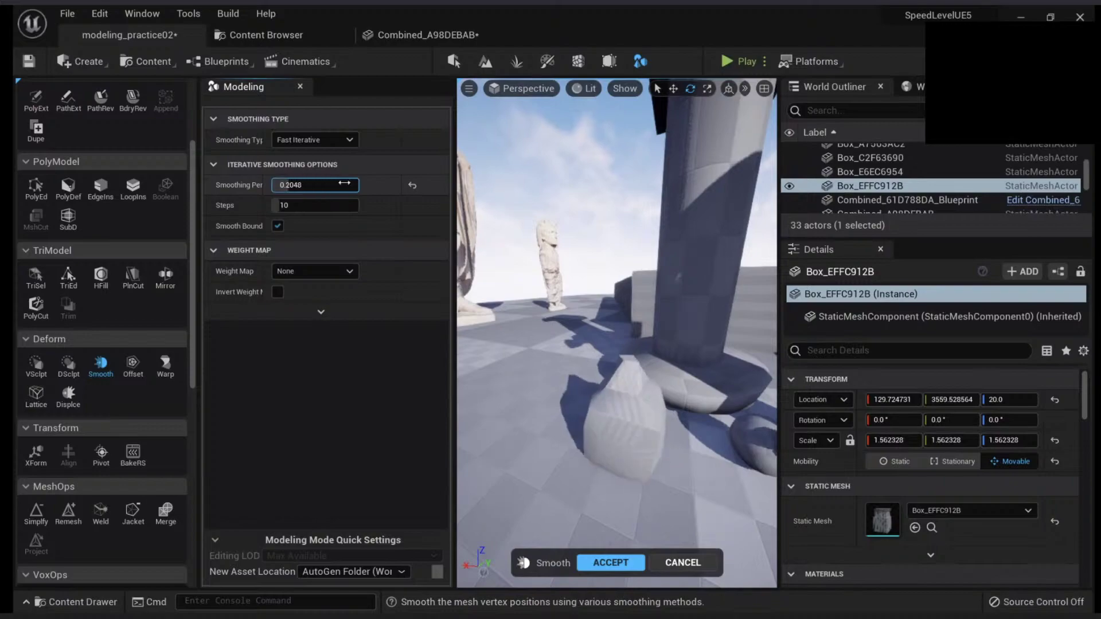
Change the box's smoothing type to Fast Implicit and increase its smoothness.
left_click(314, 140)
left_click(324, 167)
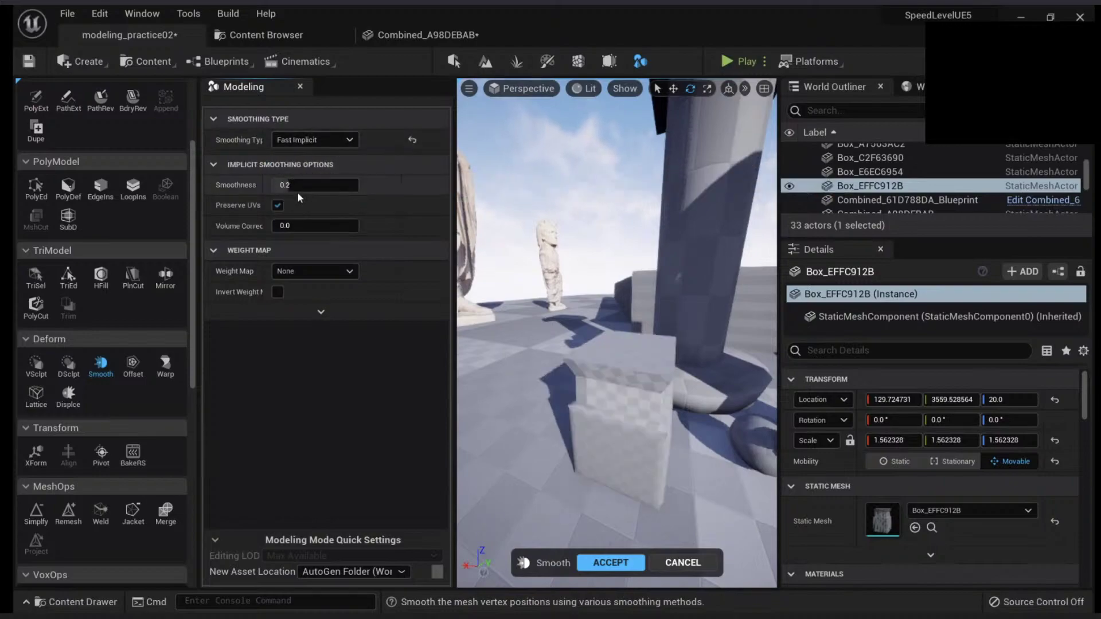
left_click_drag(297, 192, 335, 191)
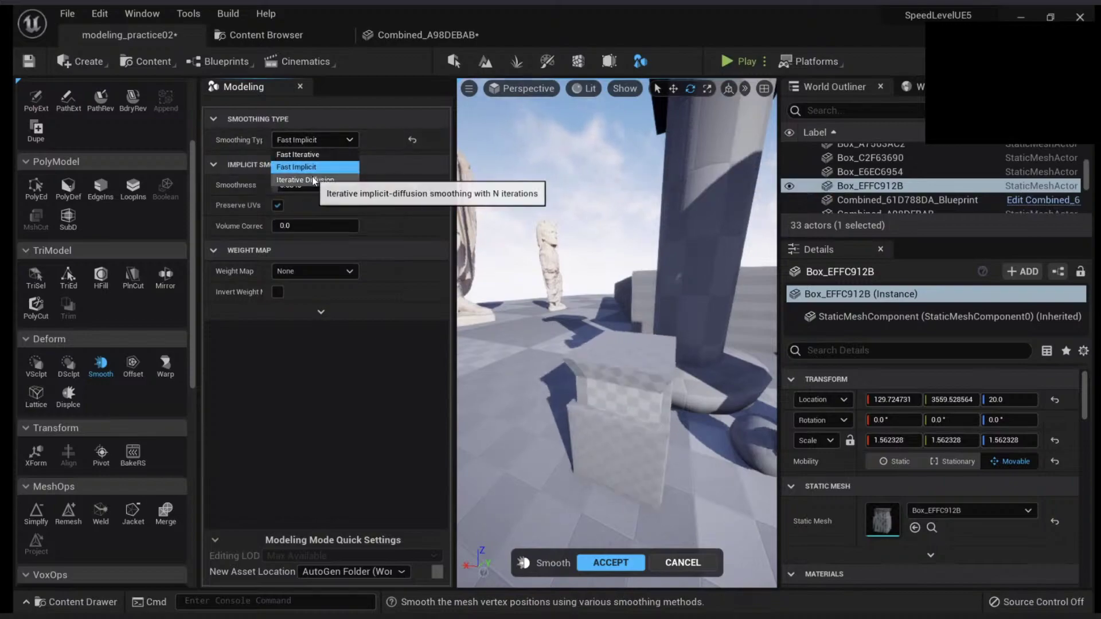